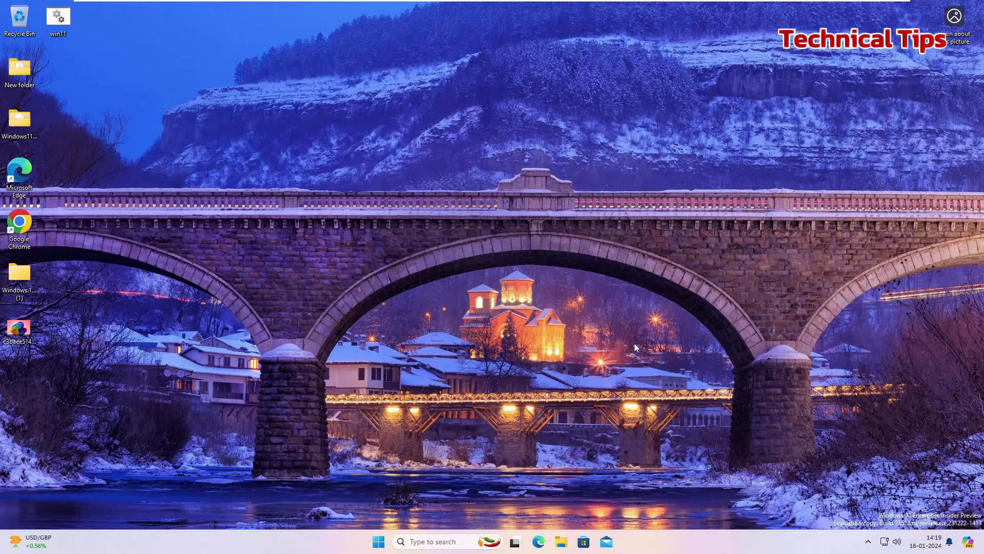
- Launch Microsoft Edge and go to youtube.com
click(534, 543)
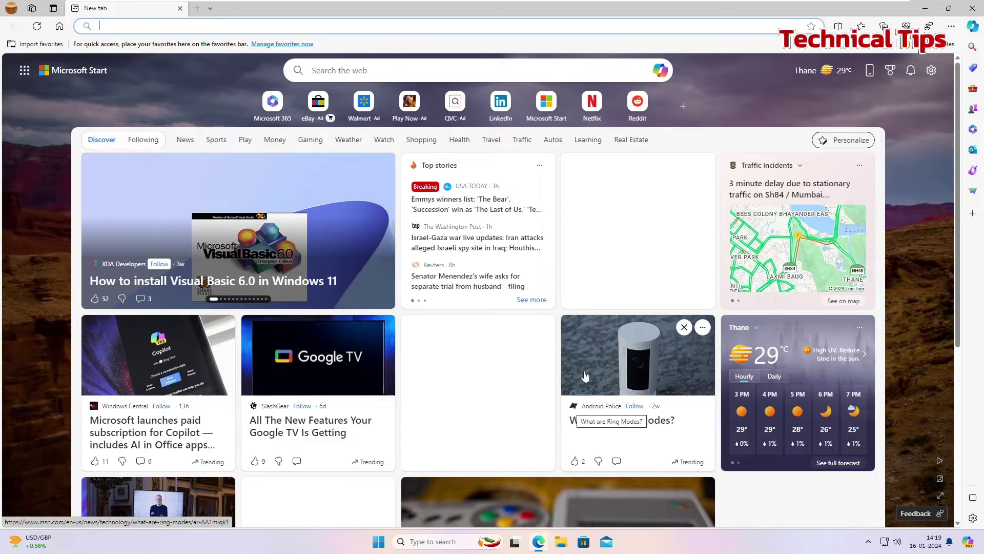
click(102, 26)
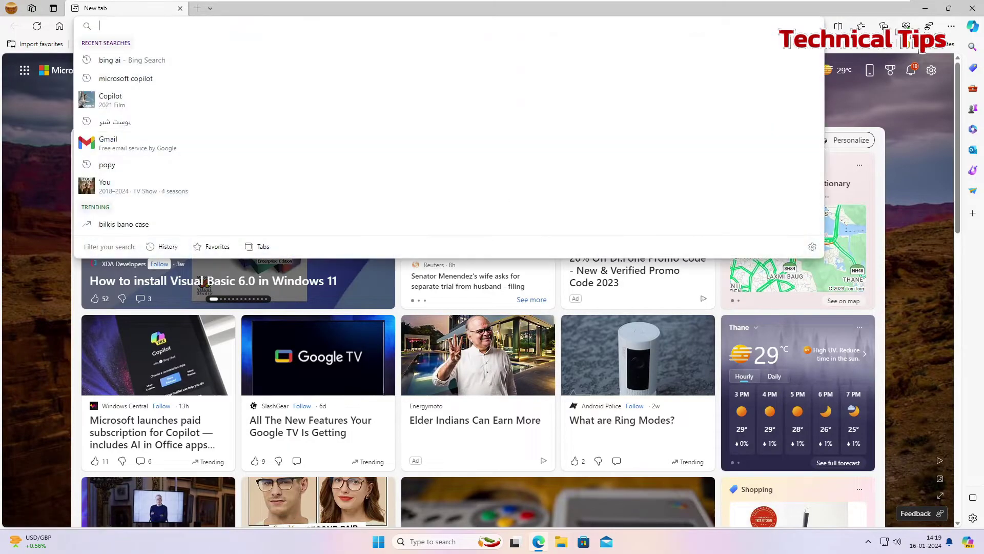
text(you)
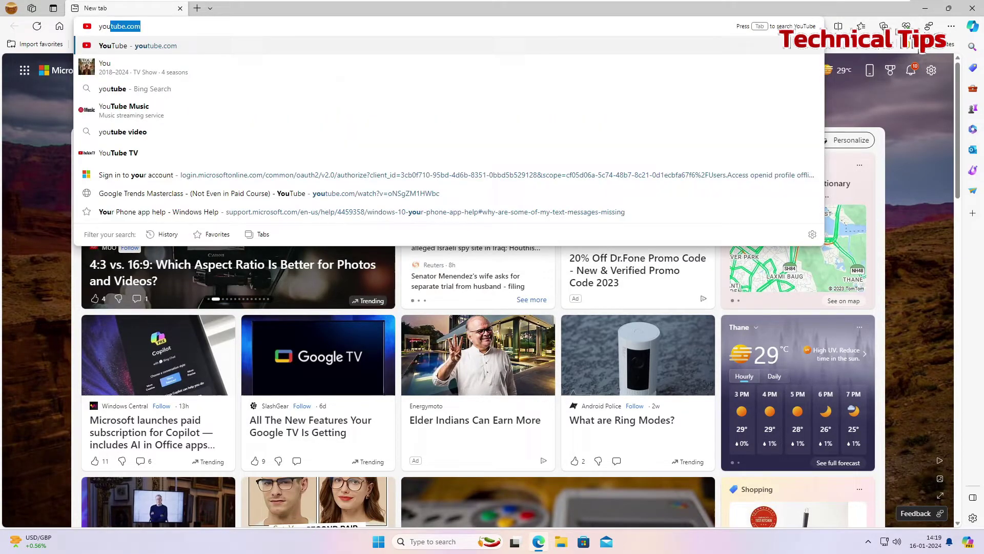
key(Return)
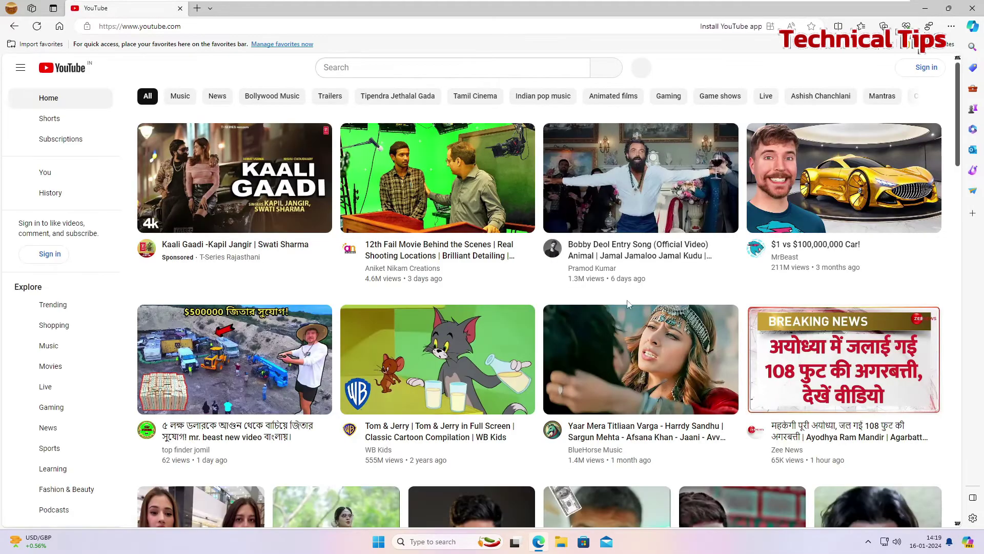
- Start installing YouTube as an app from Edge's Apps menu
click(952, 27)
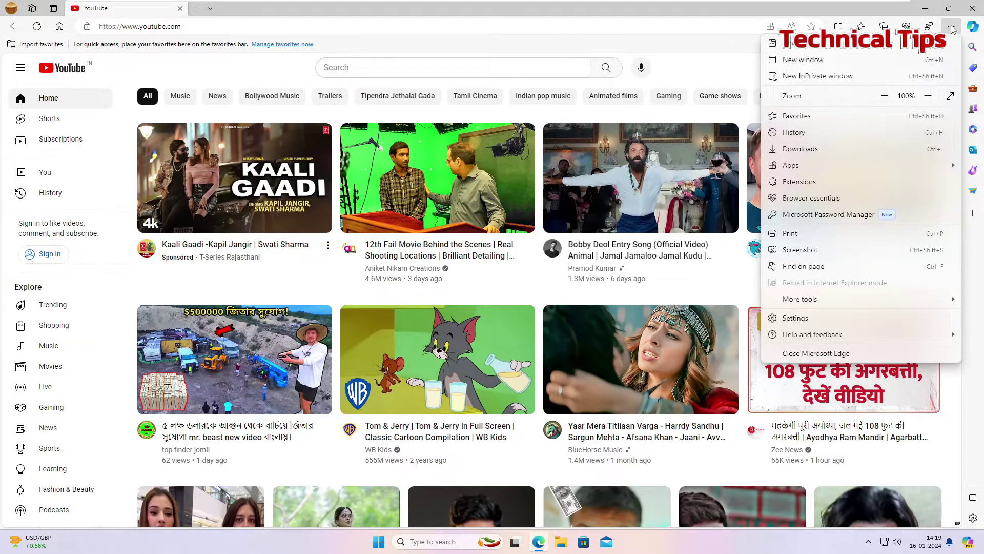
mouse_move(818, 170)
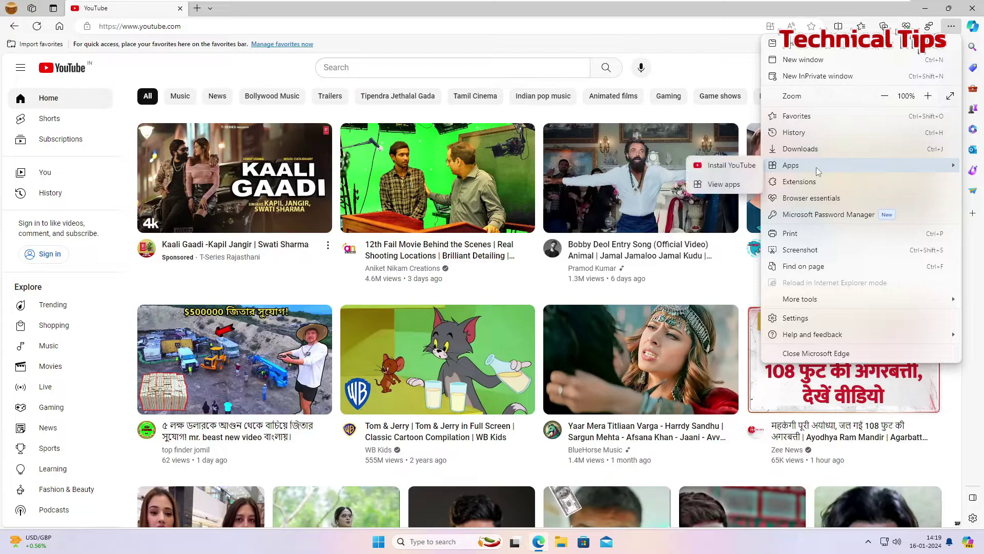
click(727, 166)
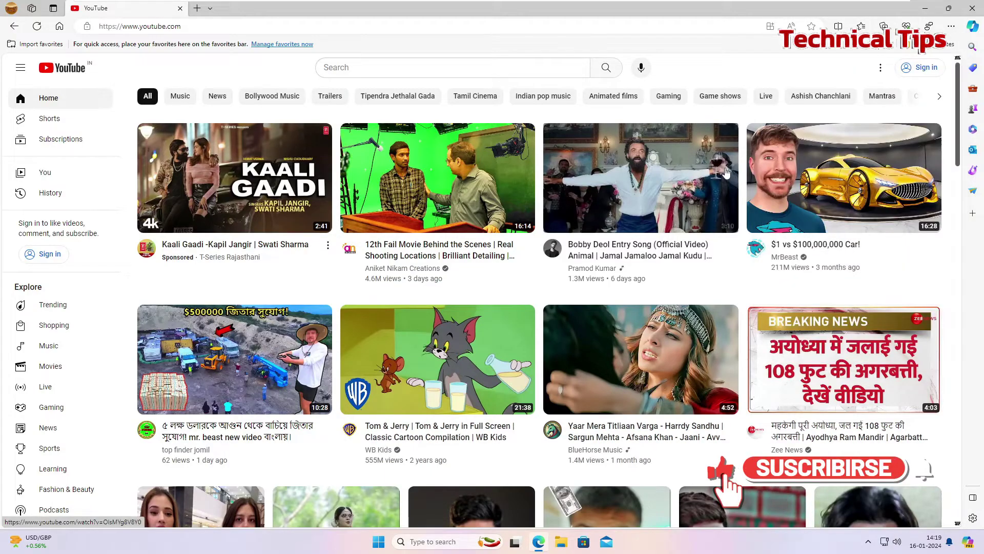
- Confirm installing YouTube as an Edge app
click(678, 126)
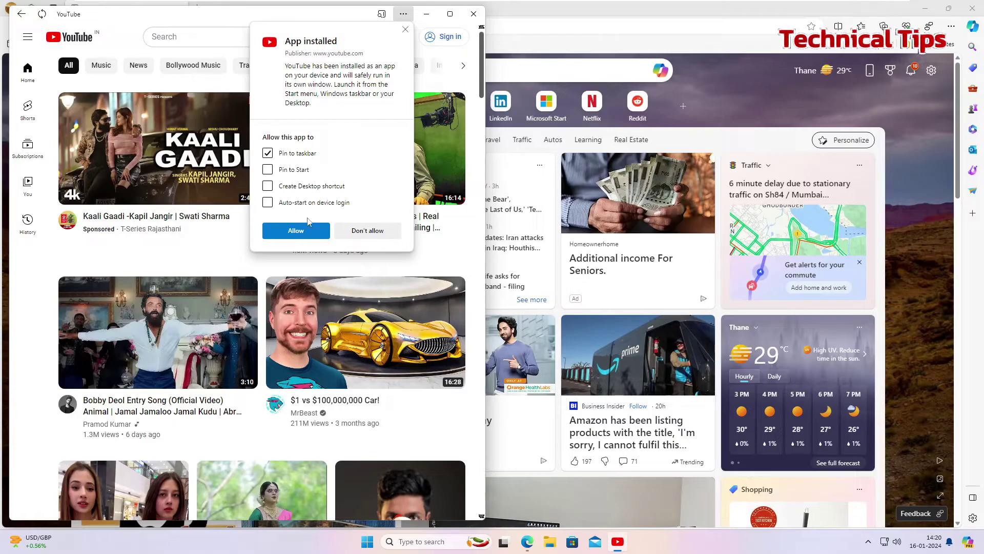
- Allow taskbar pinning, close Edge and the app, then reopen YouTube maximized from its pin
click(296, 231)
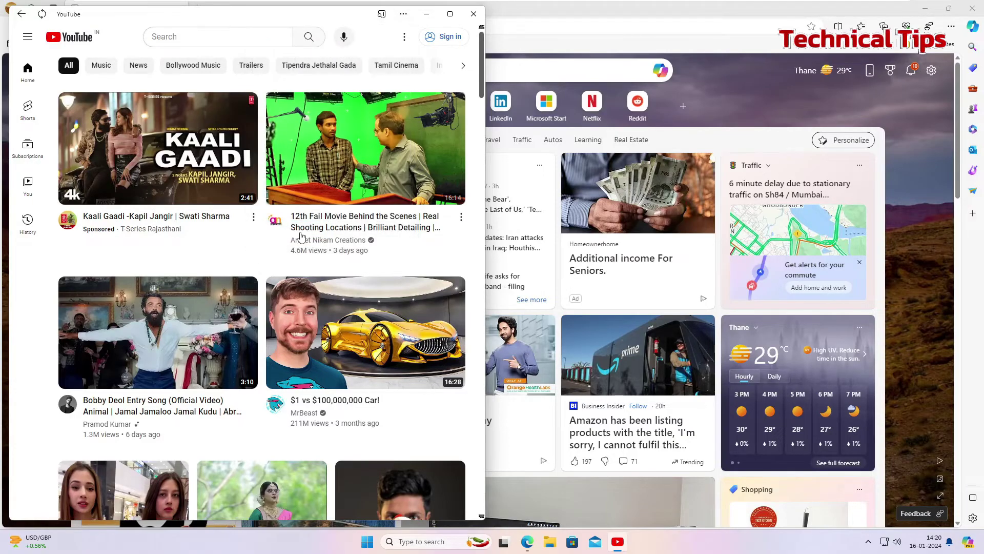
click(607, 11)
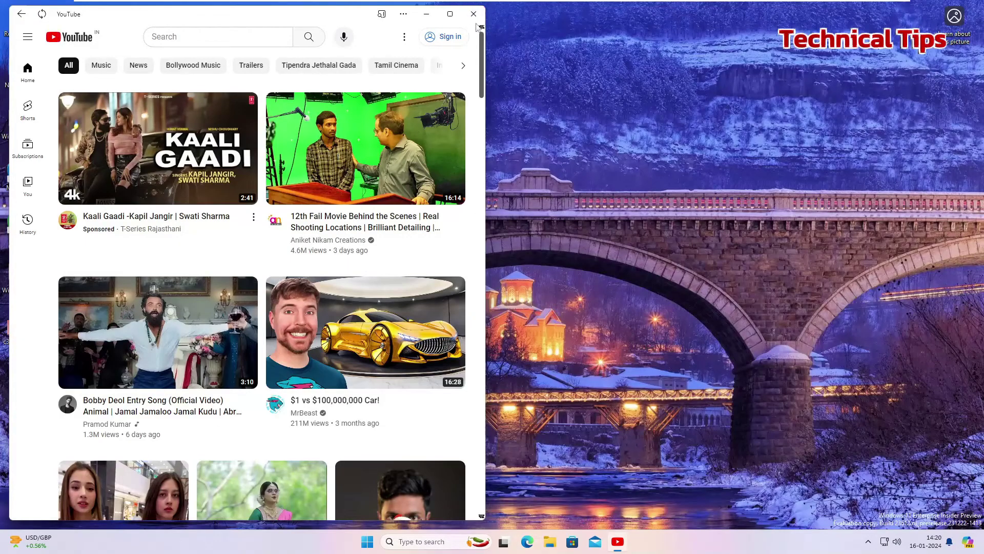
click(477, 9)
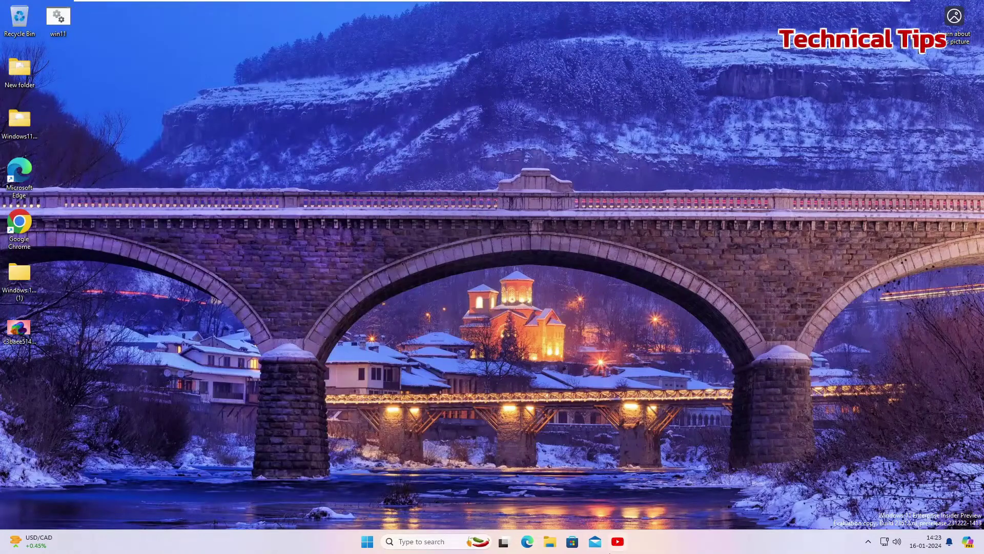
click(618, 541)
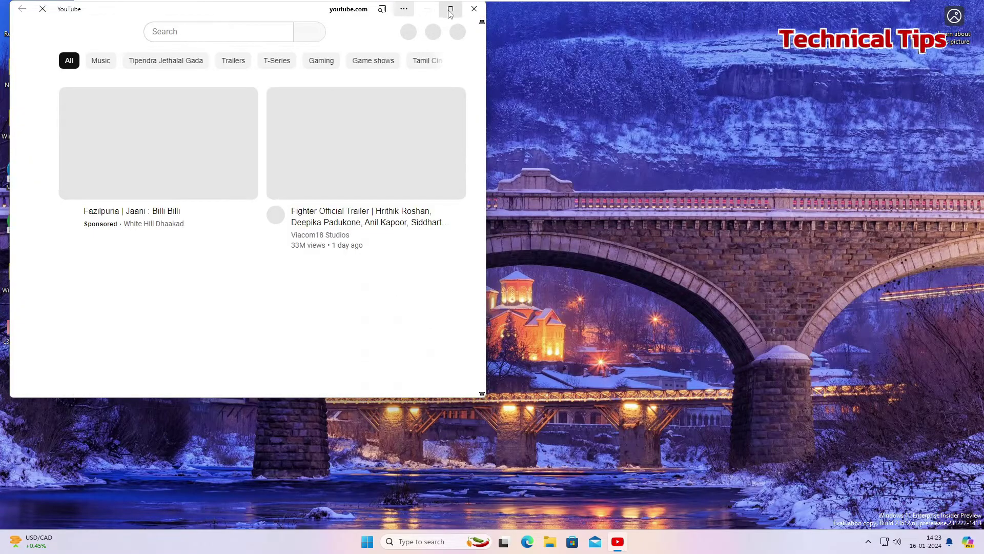
click(450, 10)
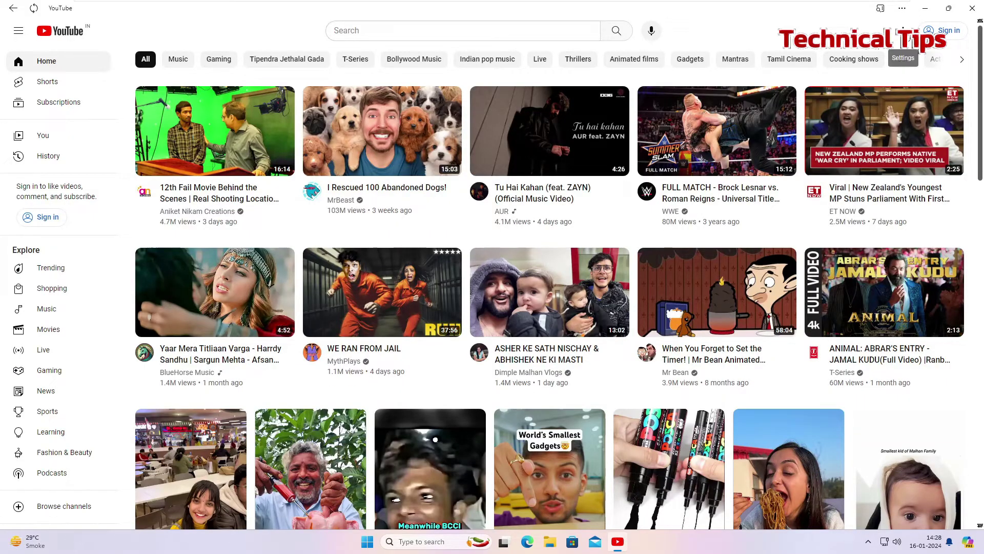
- Set YouTube's appearance to the Dark theme from the settings menu
click(904, 29)
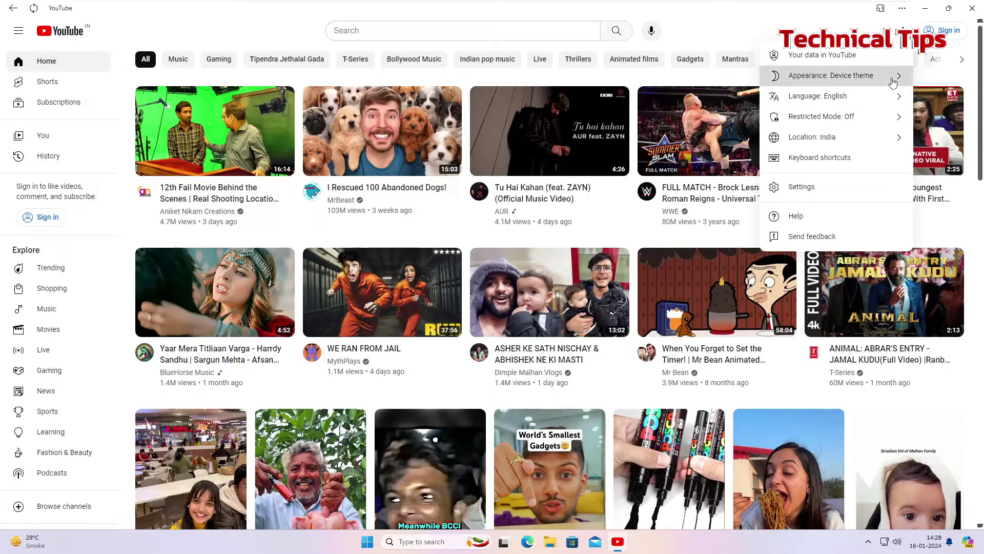
click(892, 81)
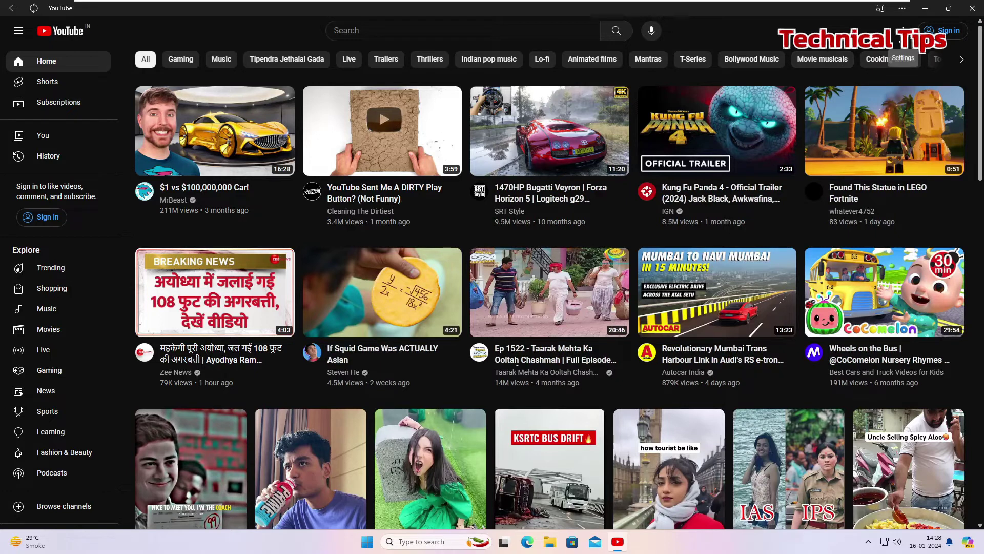
click(904, 30)
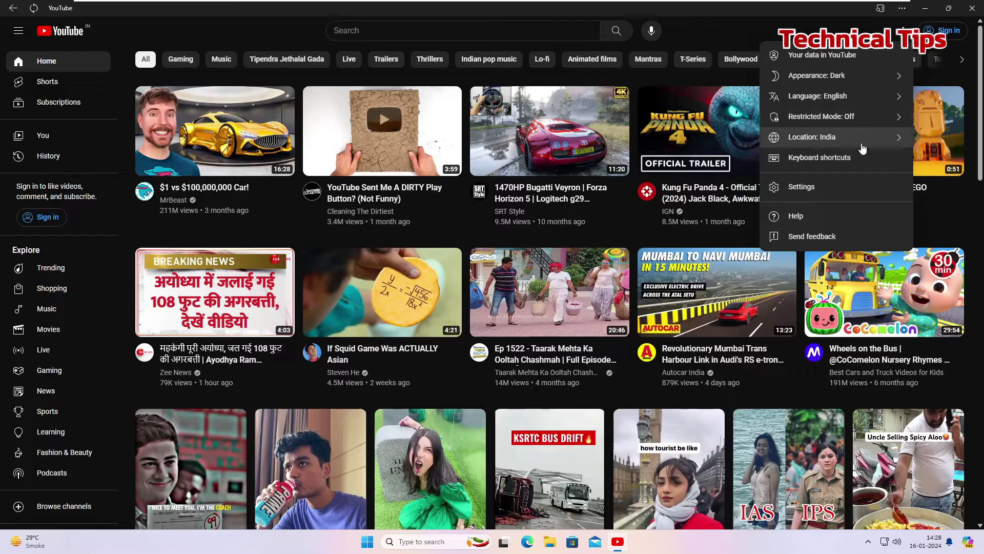
- Set YouTube's location to Greece and browse the refreshed home feed
click(870, 143)
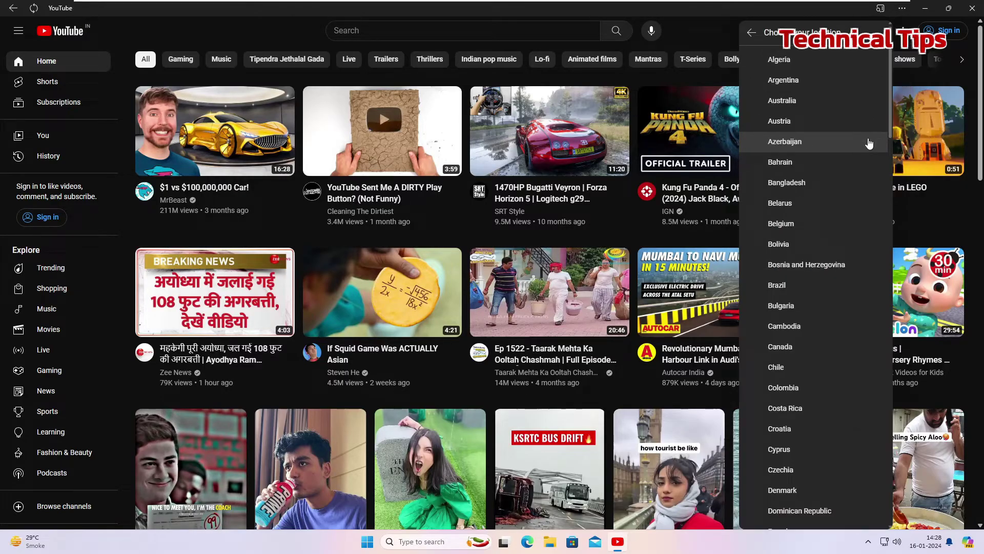
click(752, 33)
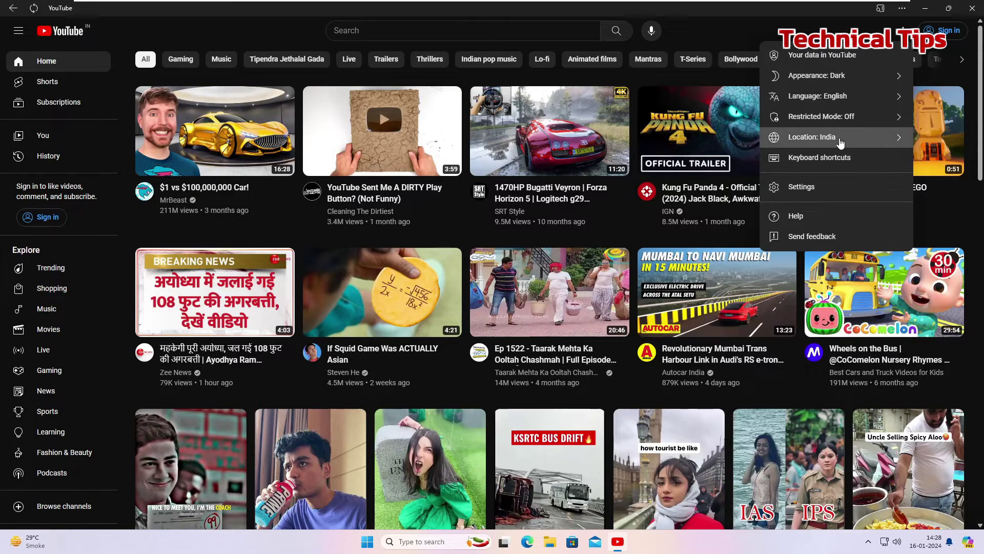
click(840, 143)
scroll(805, 256, down, 5)
scroll(805, 274, down, 3)
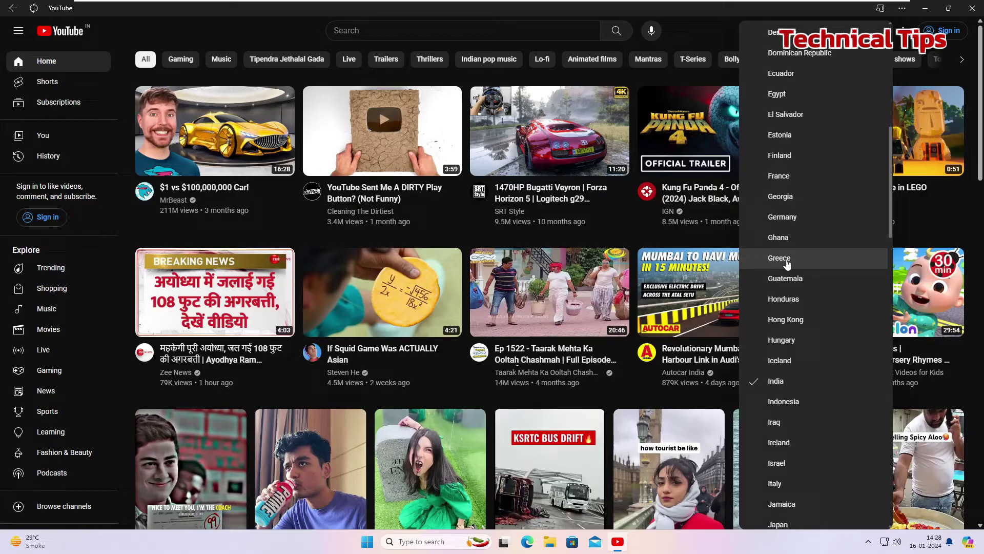
click(788, 260)
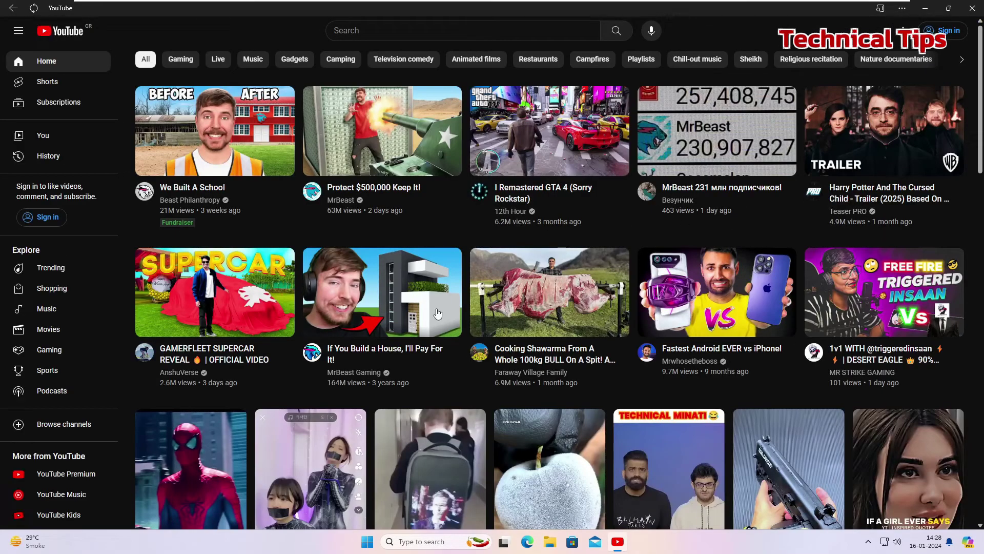
scroll(462, 310, down, 8)
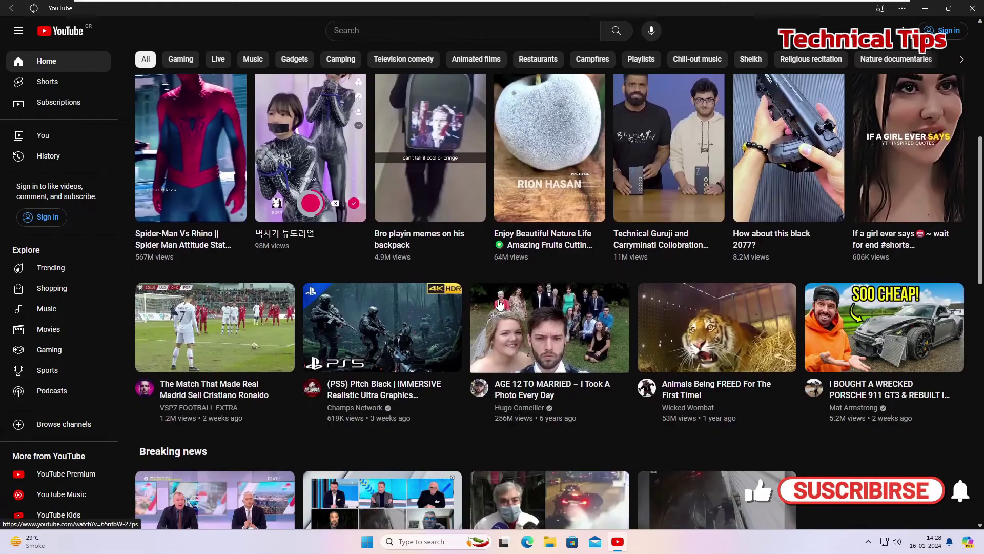
scroll(499, 304, down, 5)
scroll(770, 260, up, 2)
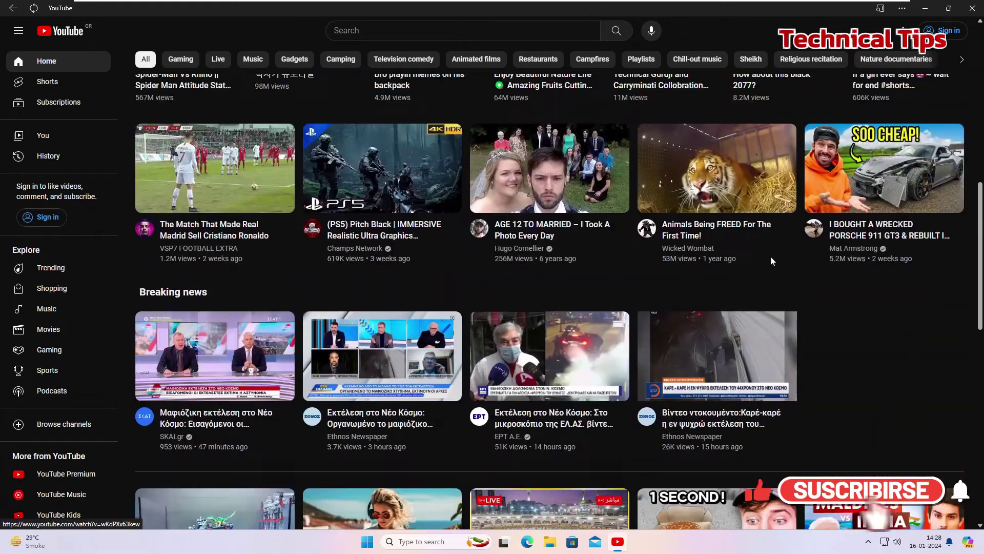
scroll(770, 261, up, 10)
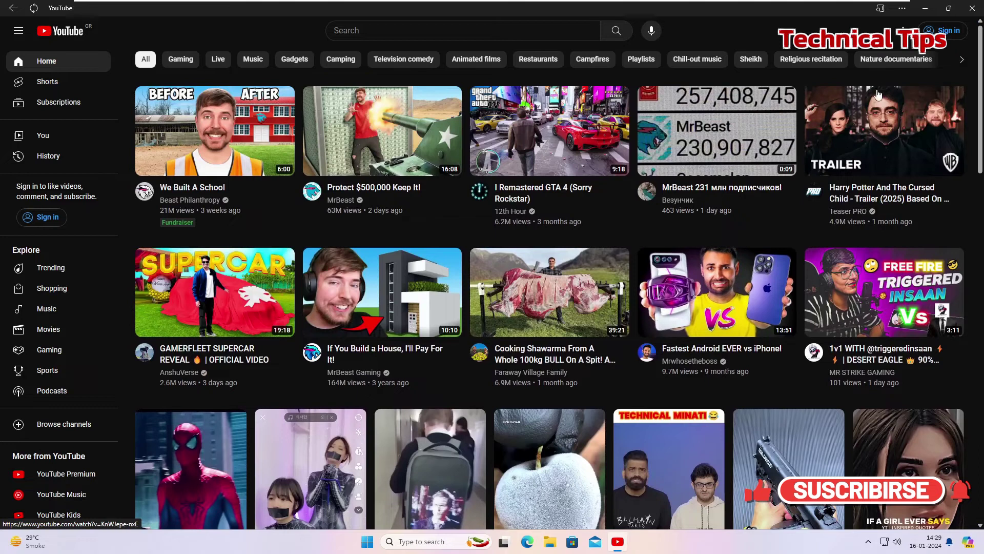
- Reopen the location setting and scroll through the country list
click(903, 30)
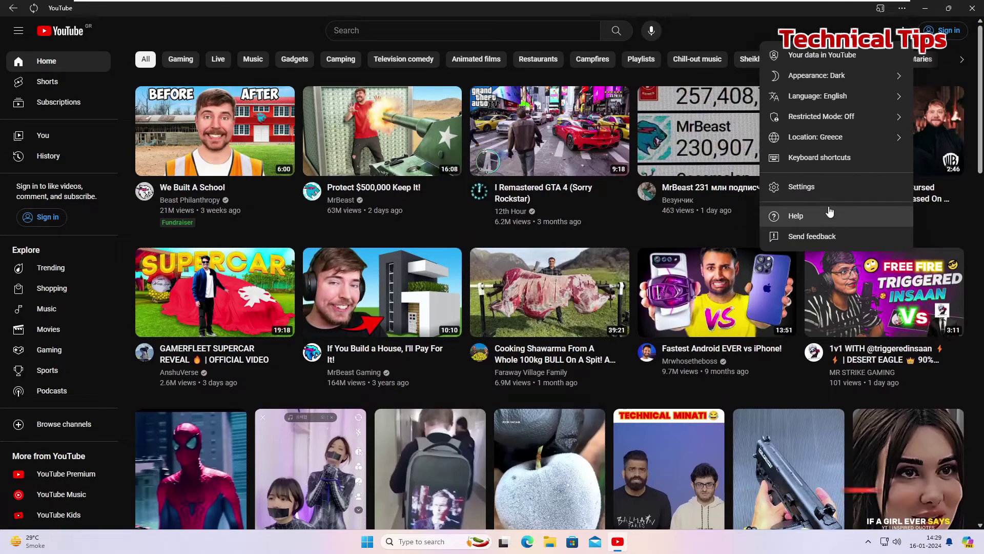
click(865, 136)
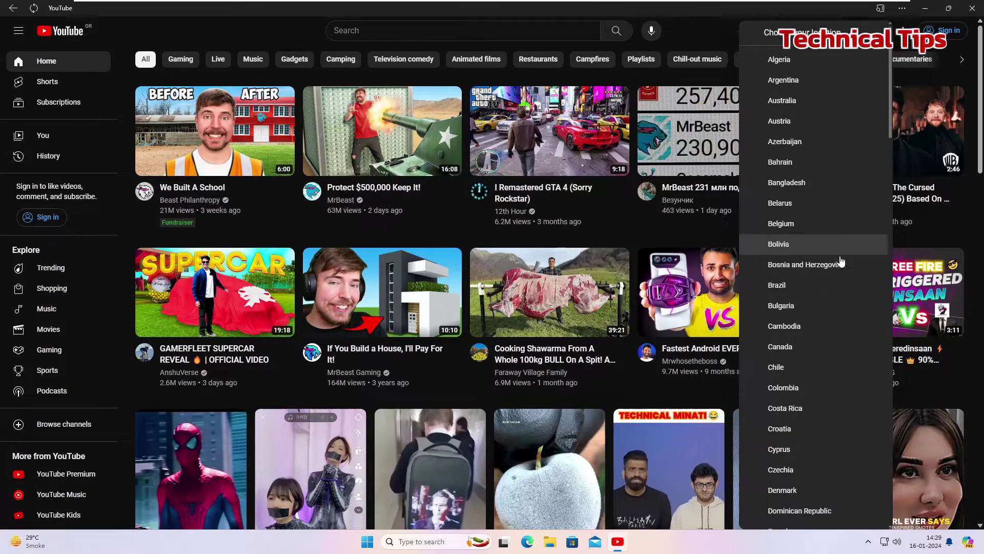
scroll(842, 263, down, 20)
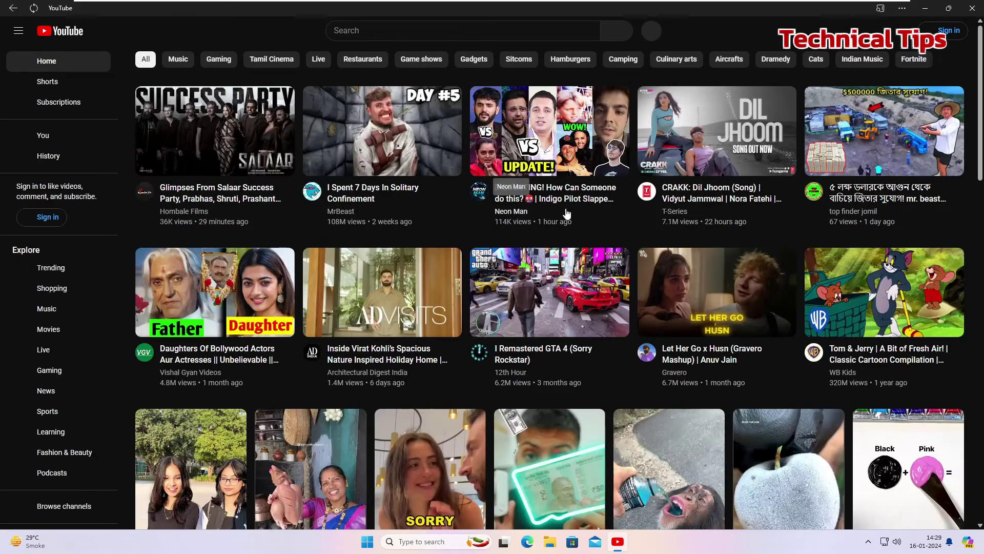
scroll(557, 210, down, 9)
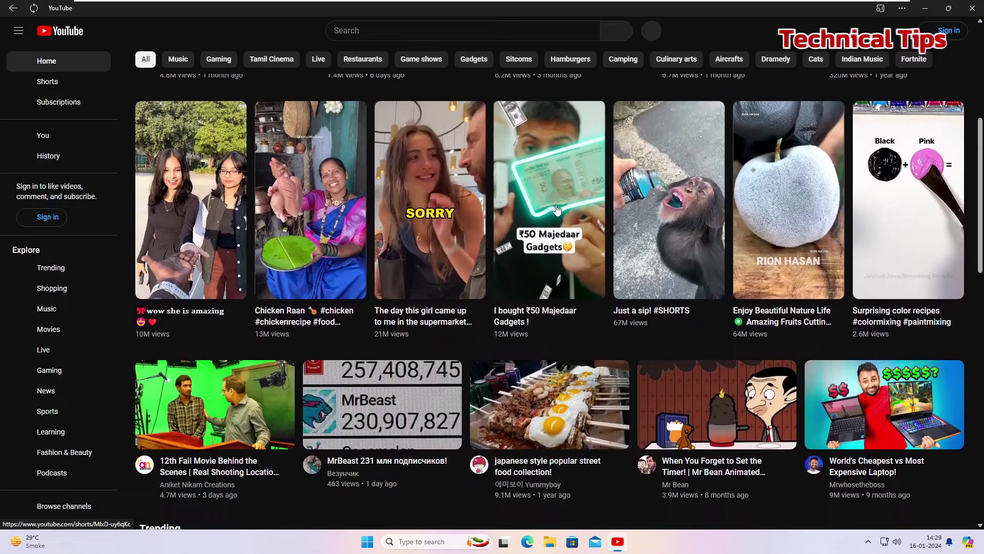
scroll(556, 207, down, 7)
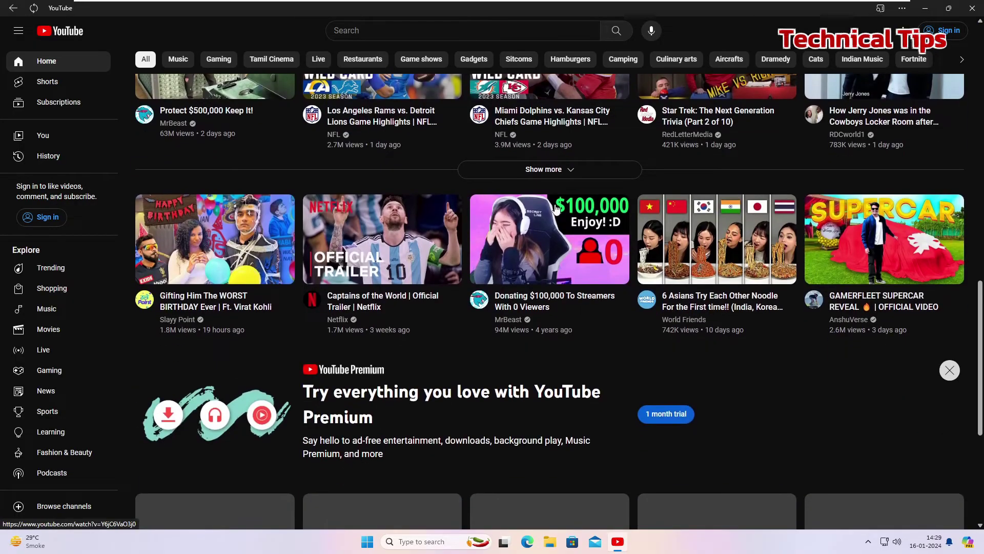
scroll(556, 207, up, 16)
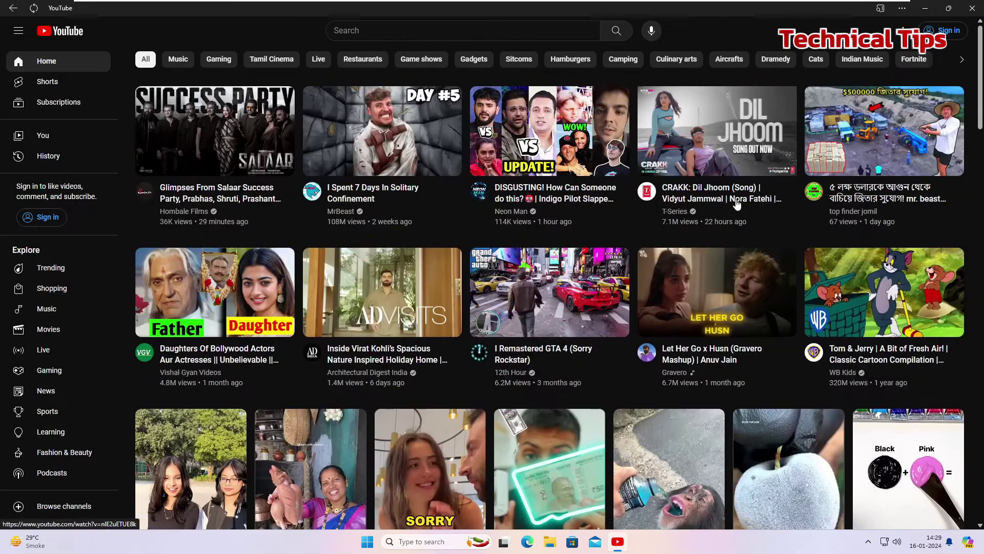
- Set YouTube's location to India, then close the app window
click(903, 31)
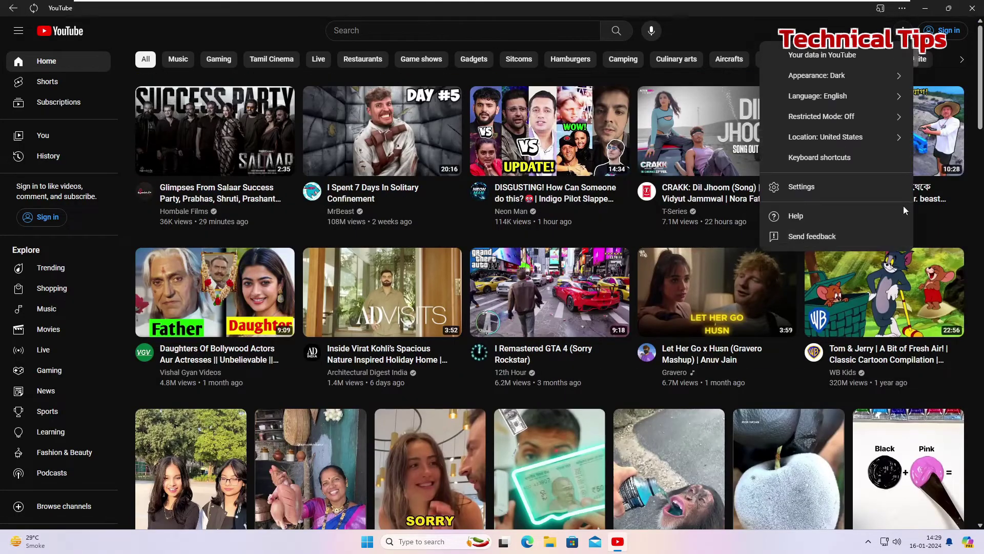
click(868, 139)
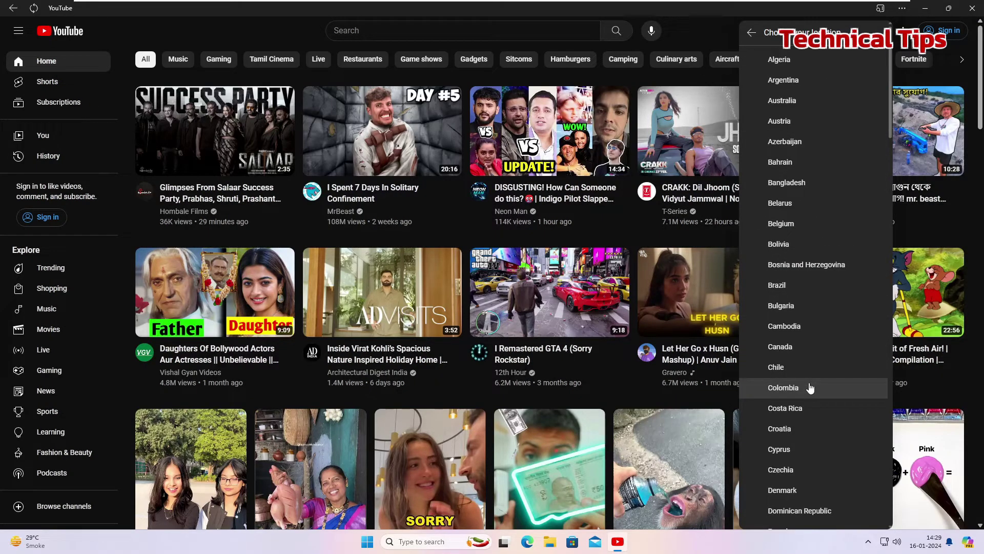
scroll(810, 388, down, 13)
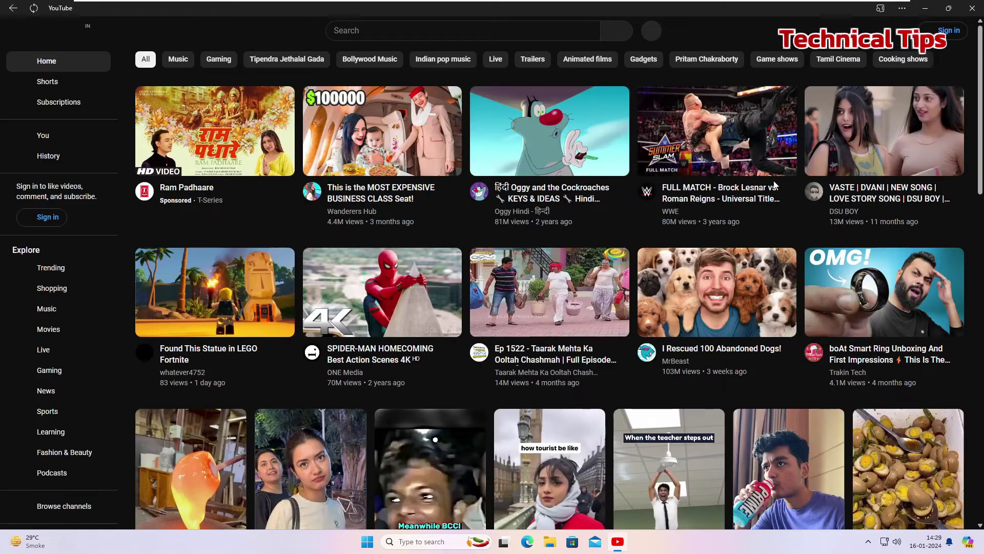
click(973, 8)
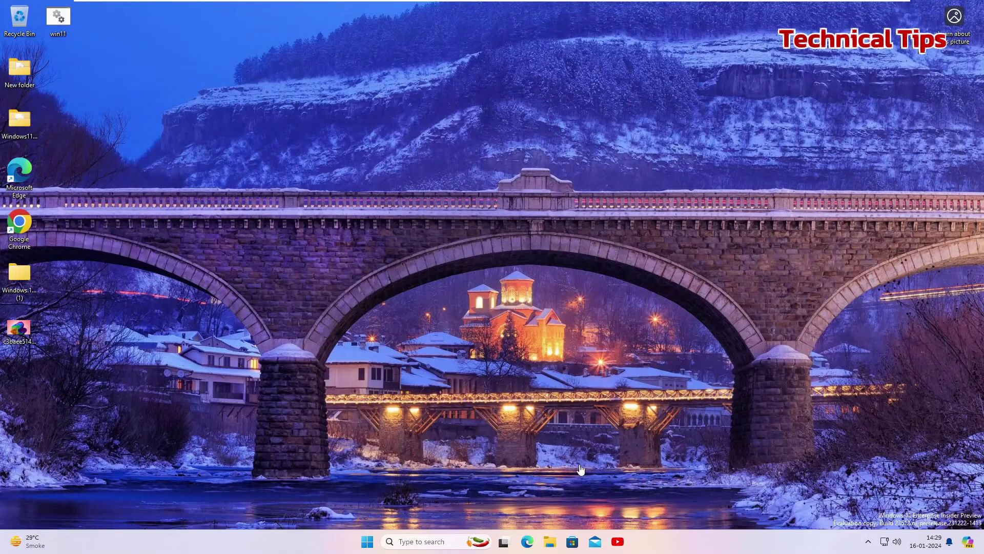
- Uninstall the YouTube app from the Search panel's recent apps list
right_click(618, 547)
click(431, 543)
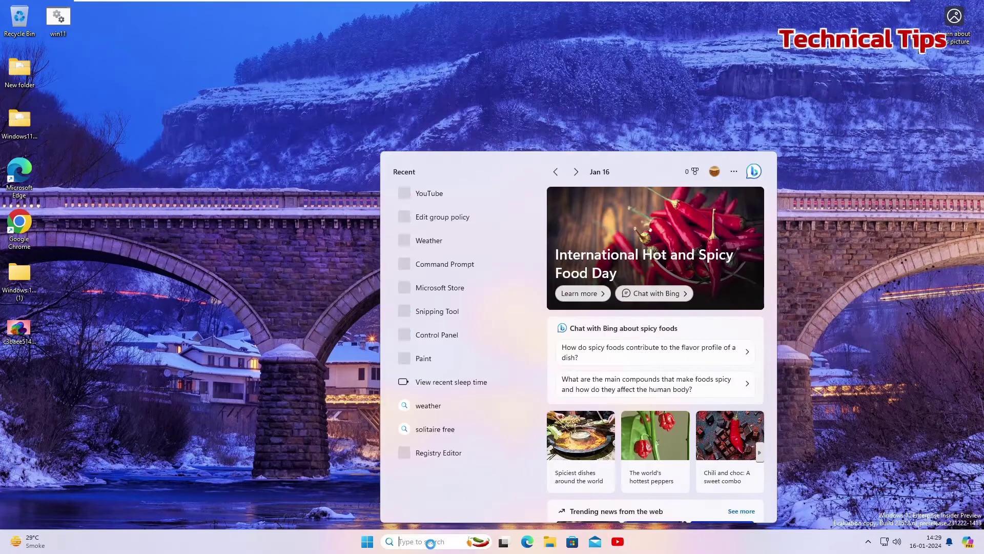
right_click(435, 198)
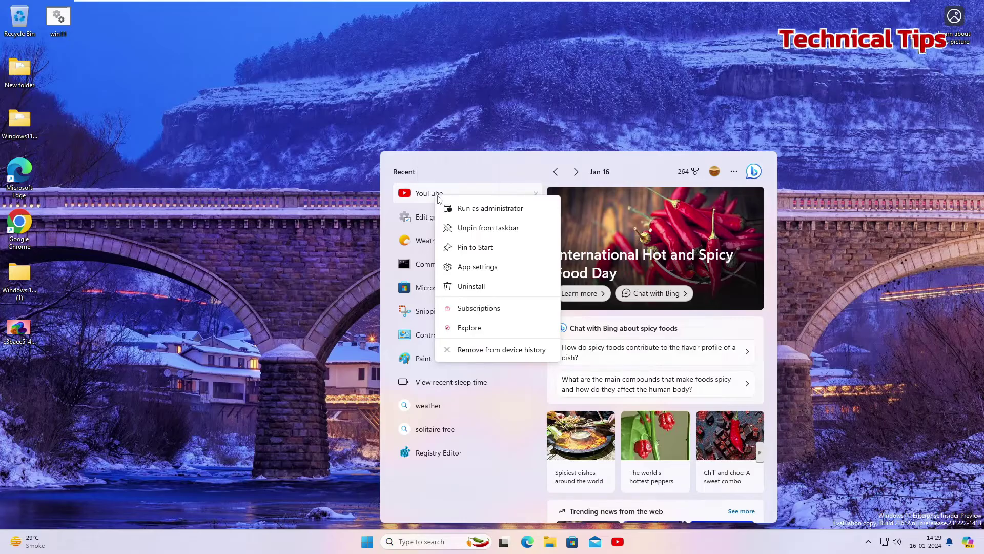
click(471, 287)
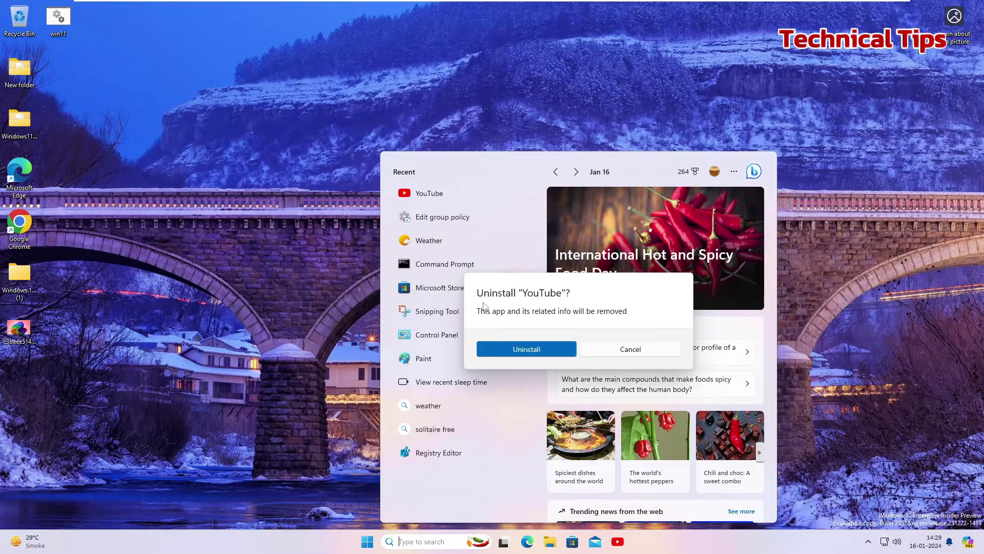
click(523, 353)
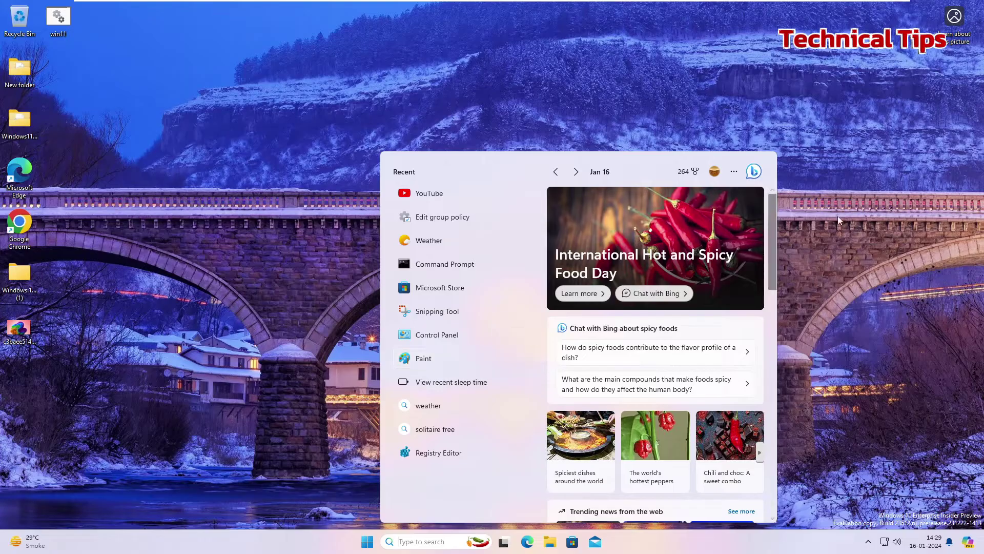
click(863, 224)
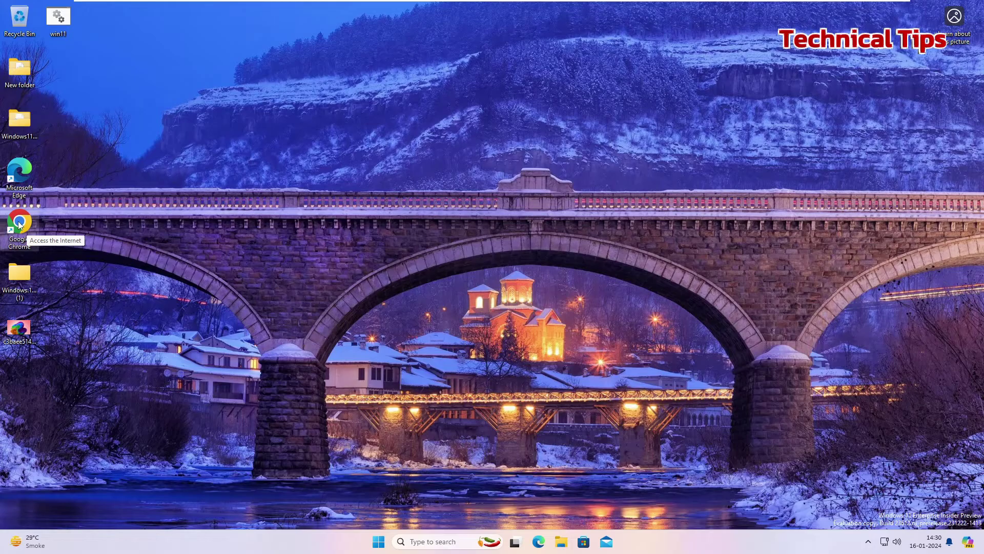
- Launch Google Chrome and open YouTube's home page
double_click(19, 224)
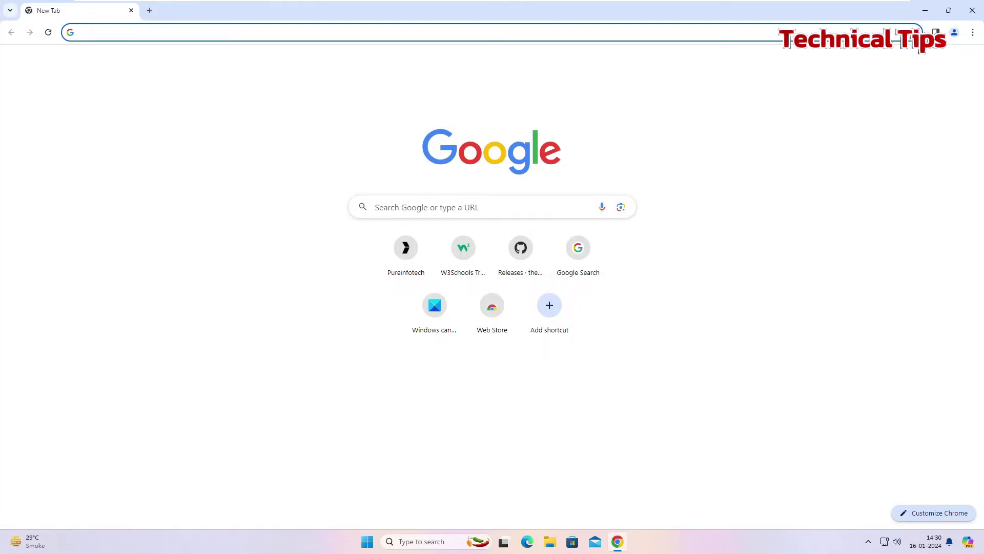
click(919, 38)
text(you)
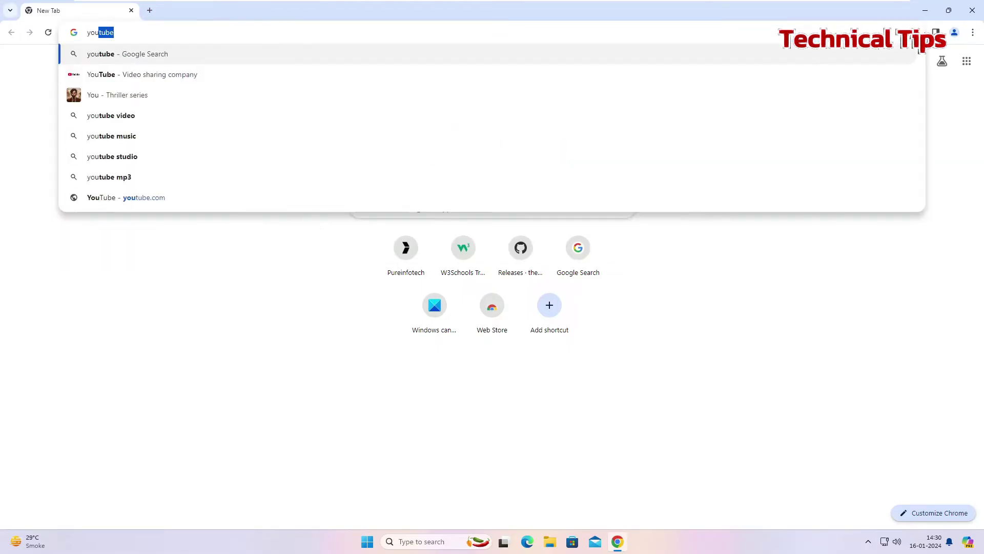
key(Return)
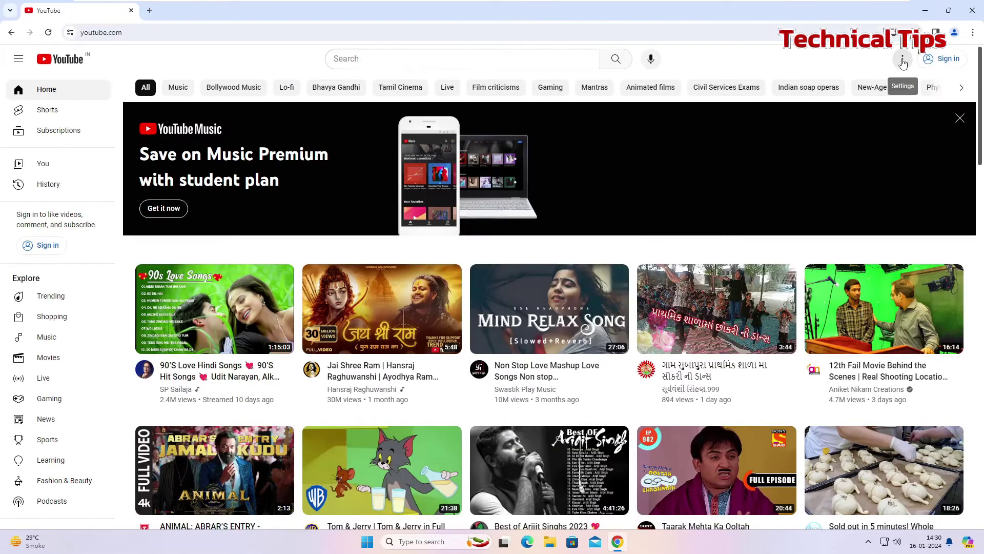
- Open Chrome's main menu at the Save and share submenu
click(903, 59)
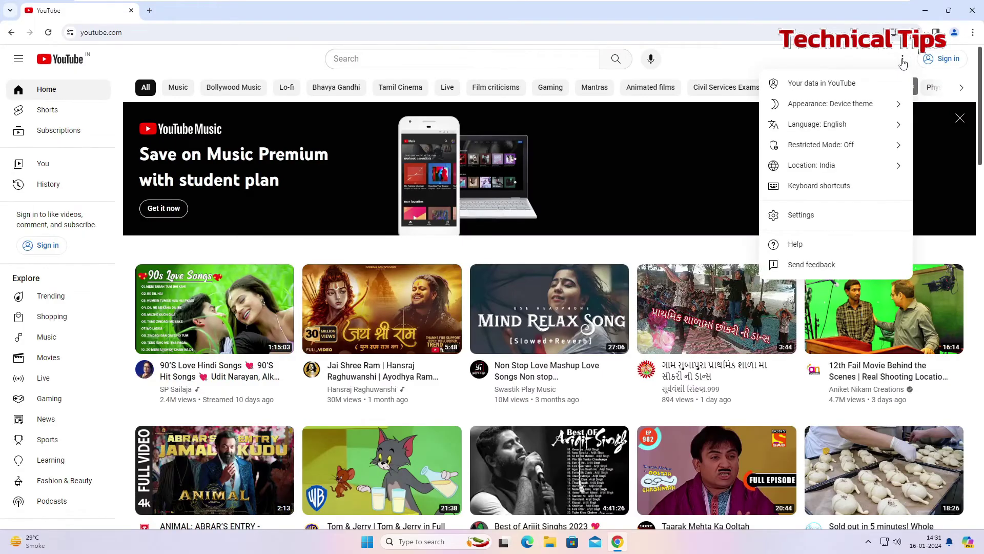
click(903, 62)
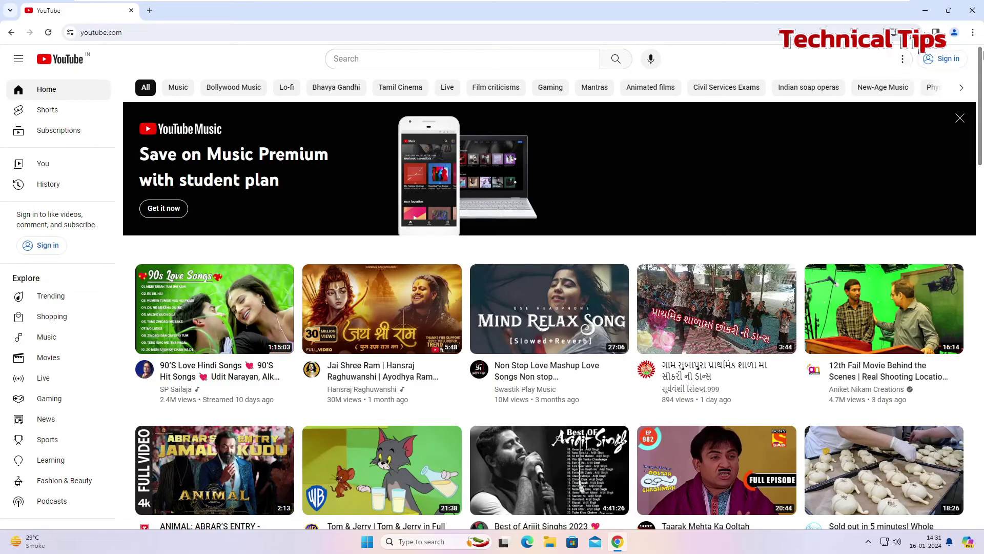
click(973, 34)
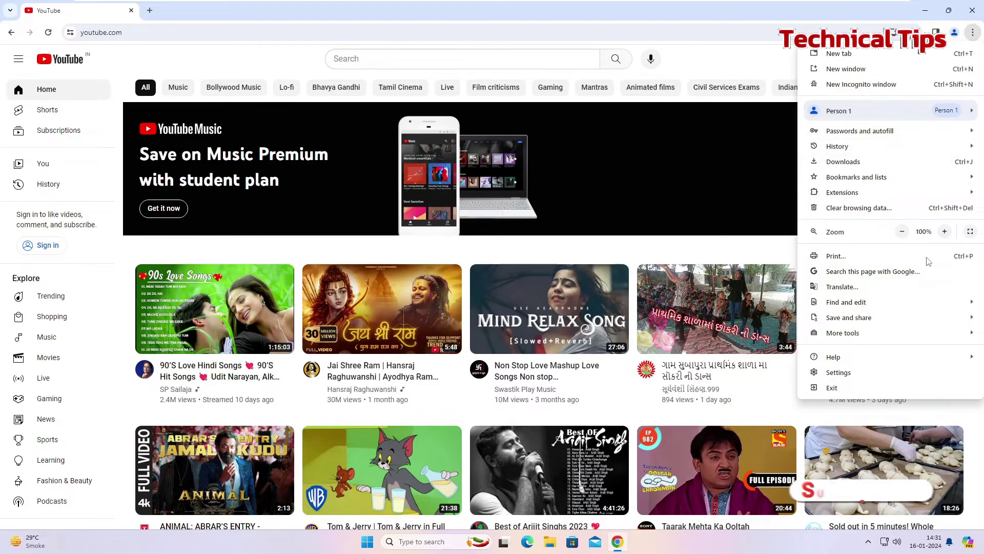
mouse_move(878, 323)
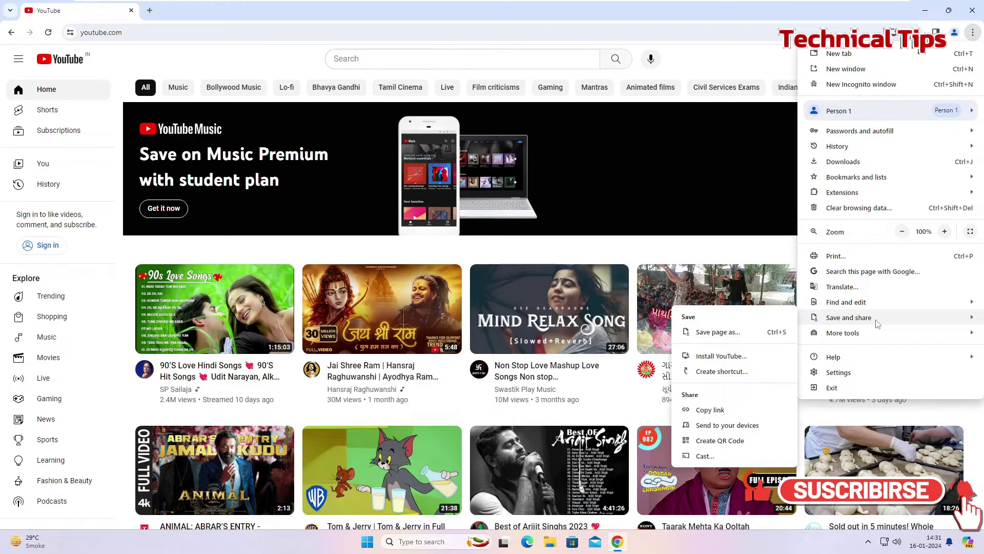
- Install YouTube from Chrome, pin it to the taskbar, and maximize the app window
click(719, 357)
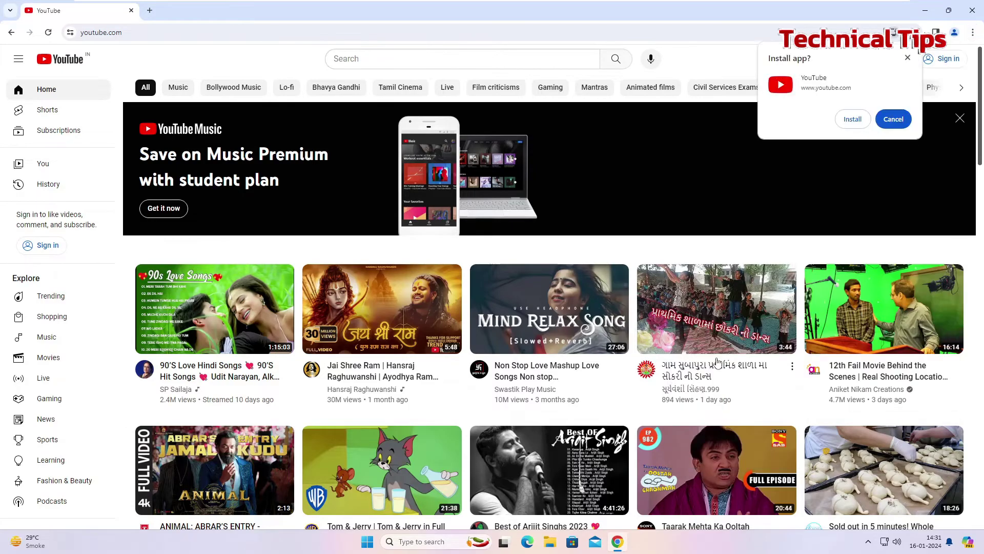
click(853, 120)
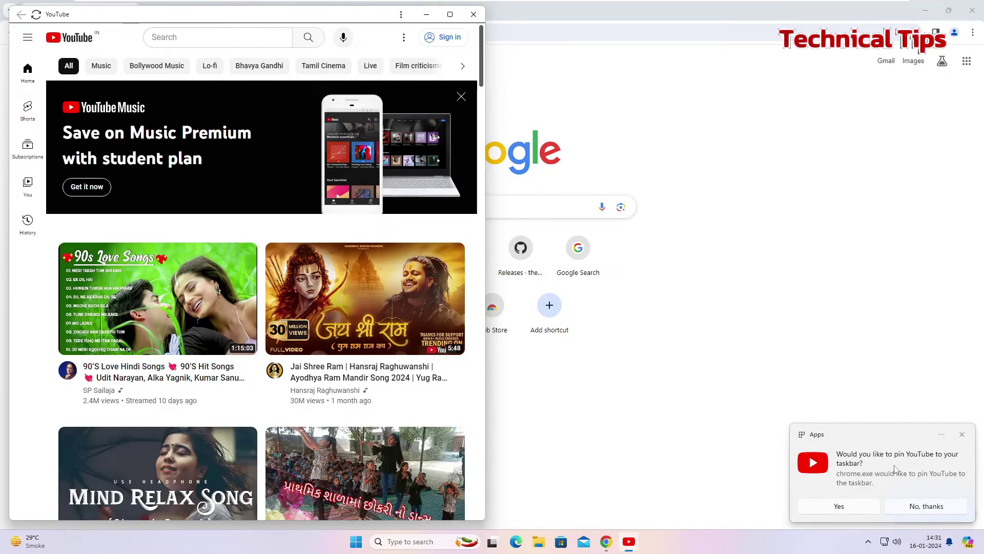
click(840, 509)
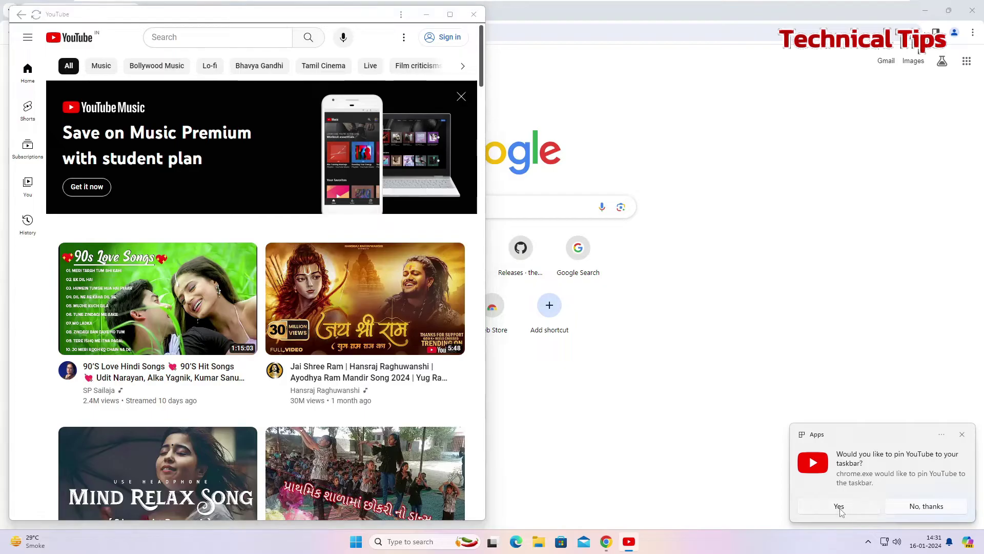
mouse_move(629, 549)
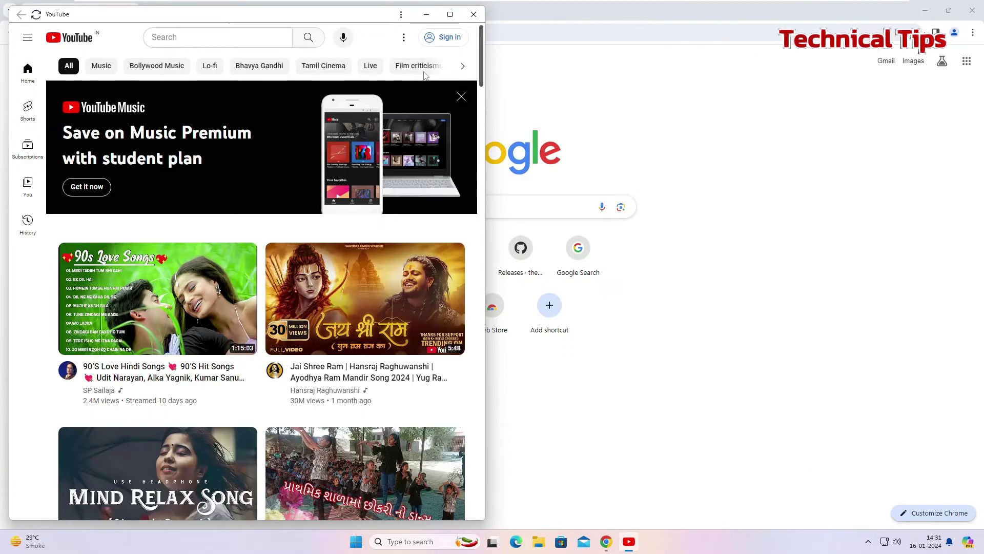
click(450, 14)
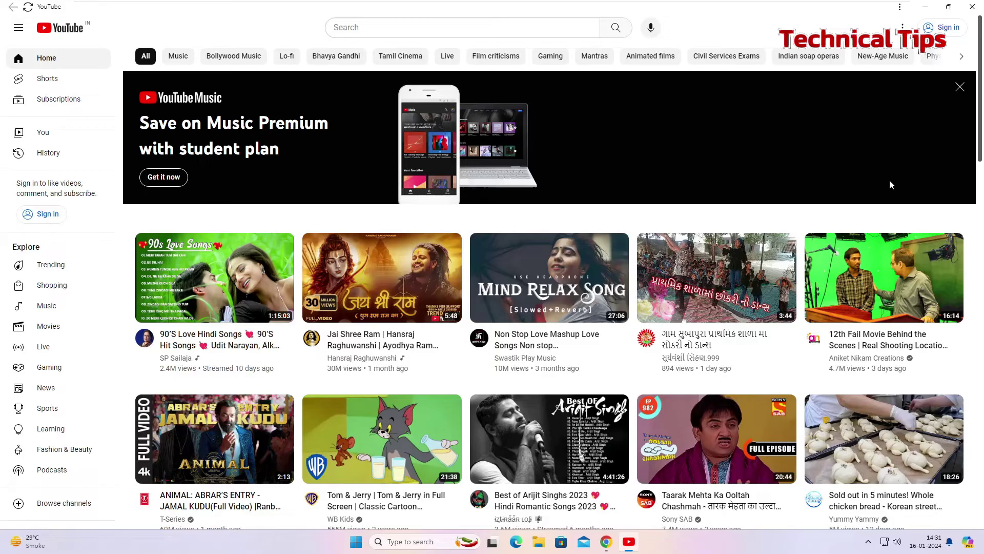
- Close the app and Chrome windows, then relaunch YouTube from its taskbar pin
click(972, 7)
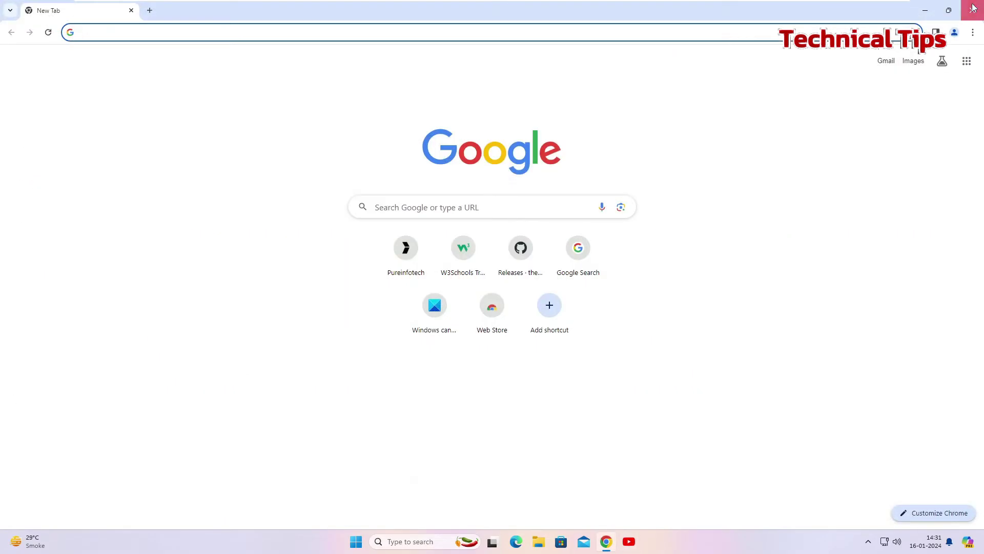
click(973, 8)
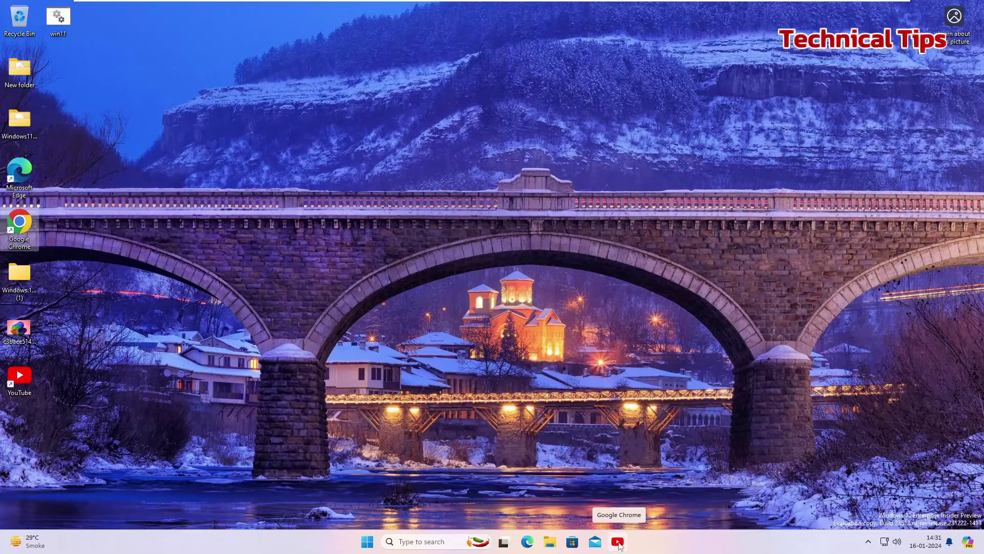
click(618, 543)
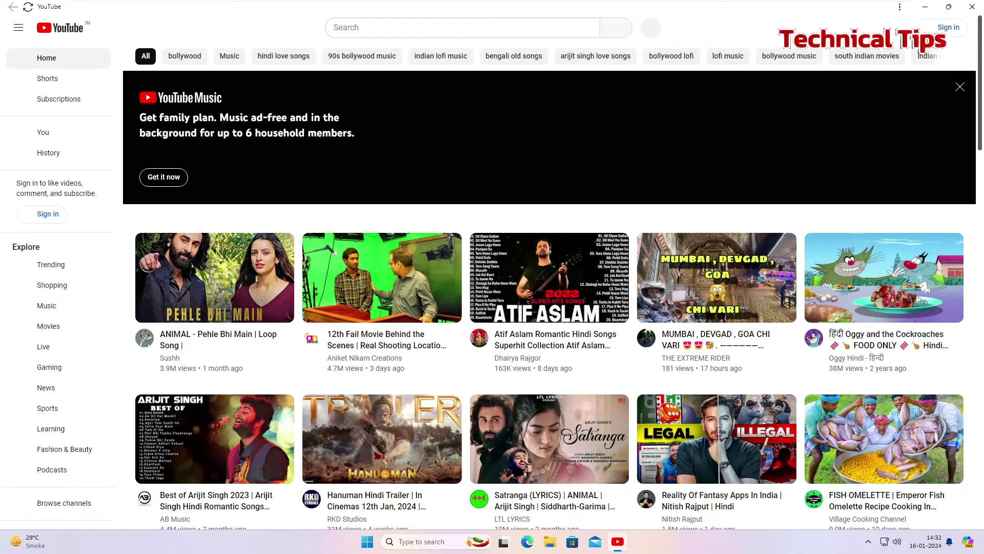
- Change the YouTube app's appearance from Device theme to Dark theme
click(903, 27)
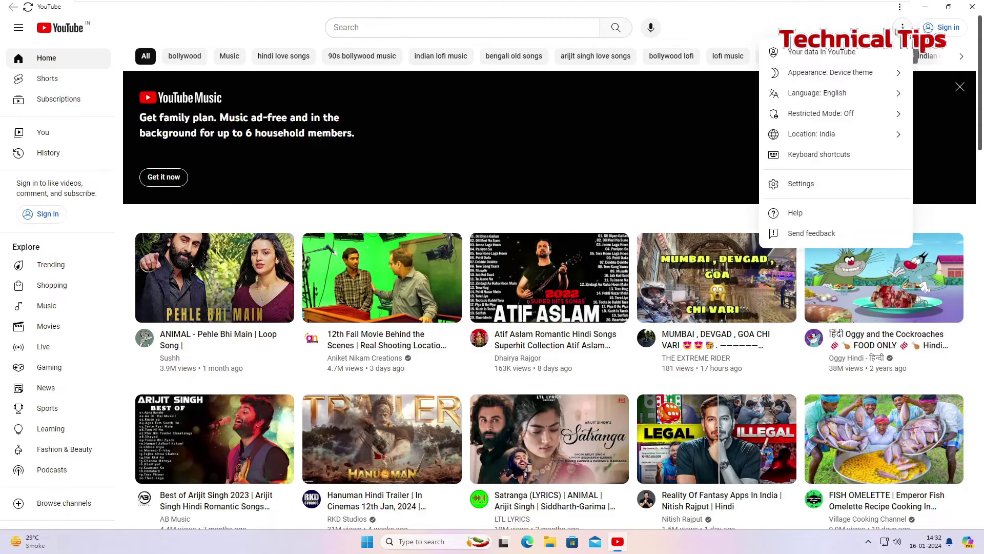
click(878, 74)
click(826, 117)
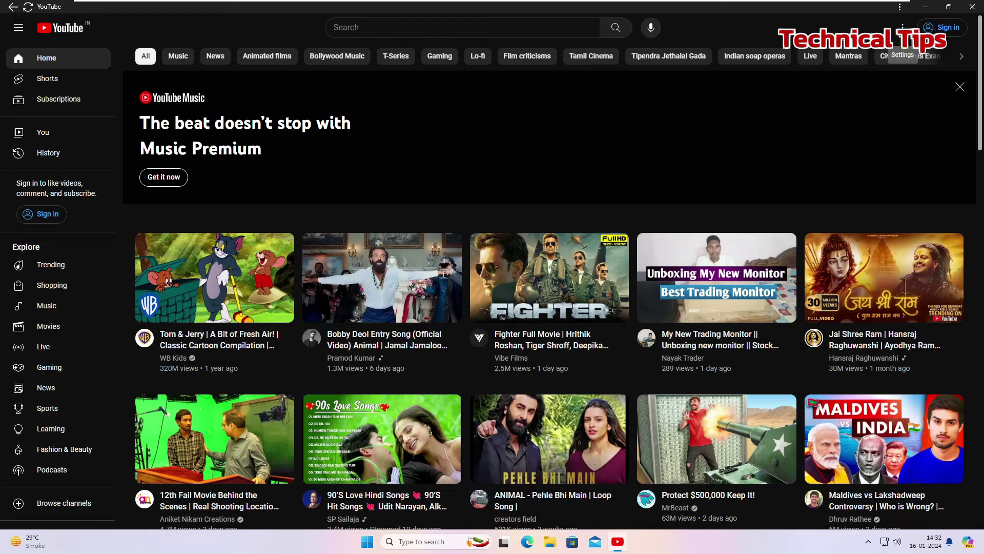
click(903, 27)
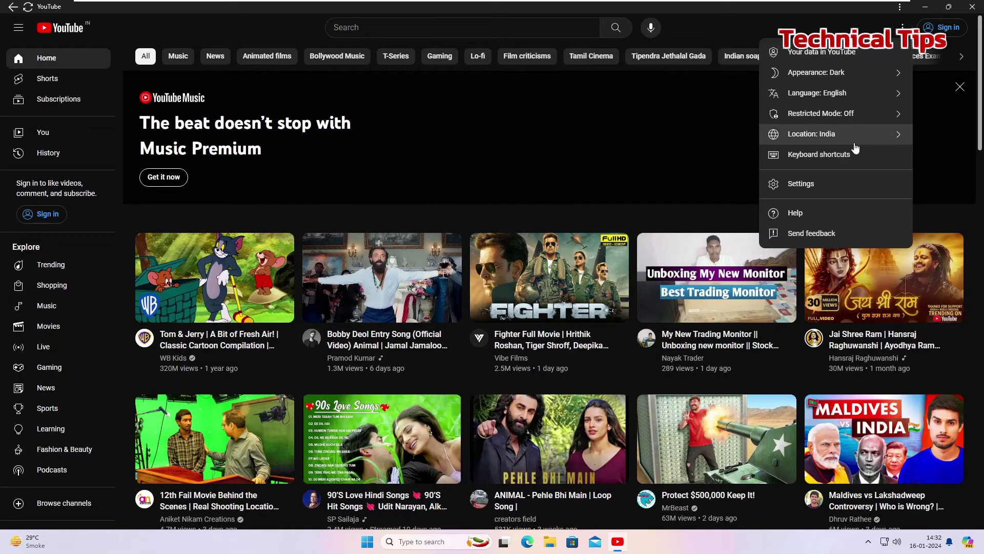
- Change YouTube's content location from Bahrain to India
click(866, 138)
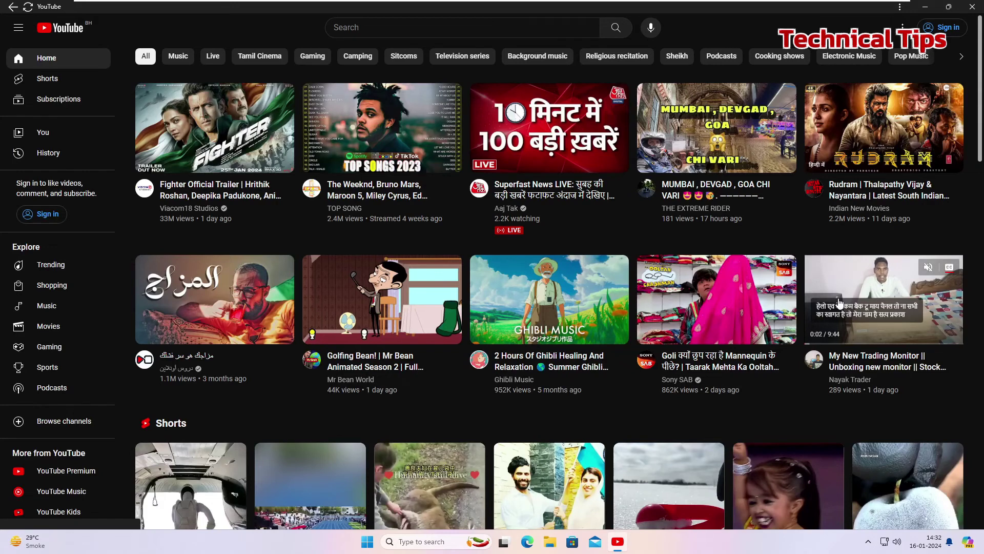
scroll(831, 318, down, 5)
scroll(831, 318, down, 2)
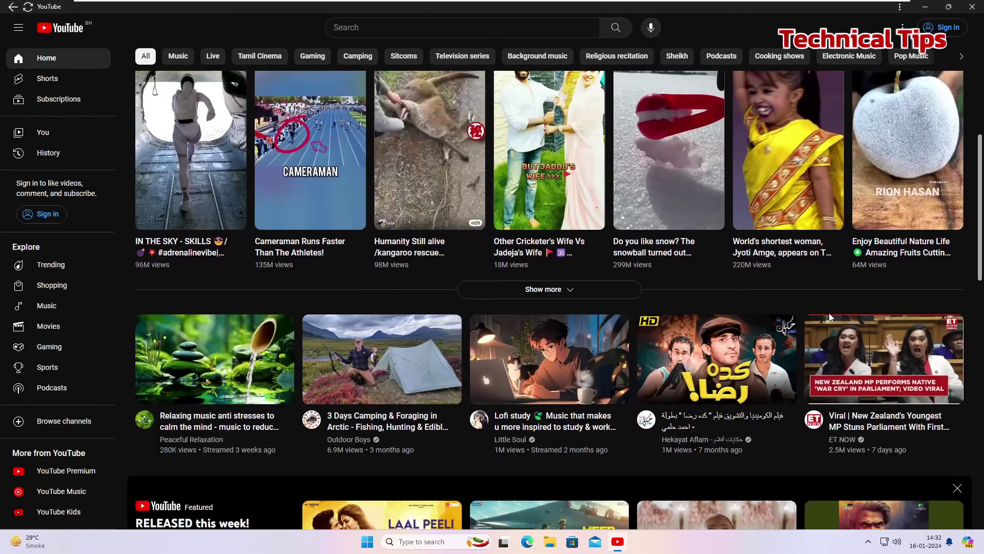
scroll(831, 319, down, 4)
scroll(831, 318, up, 12)
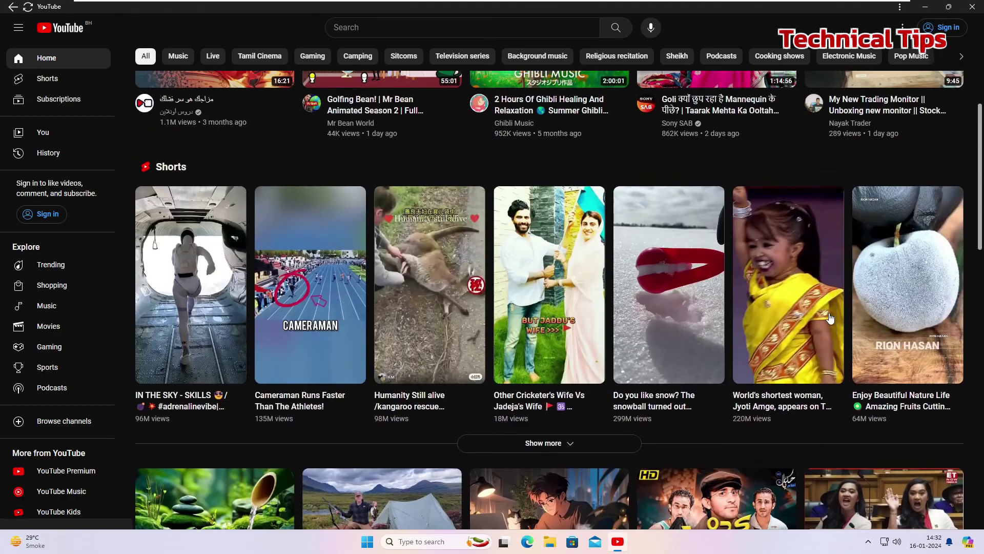
click(902, 27)
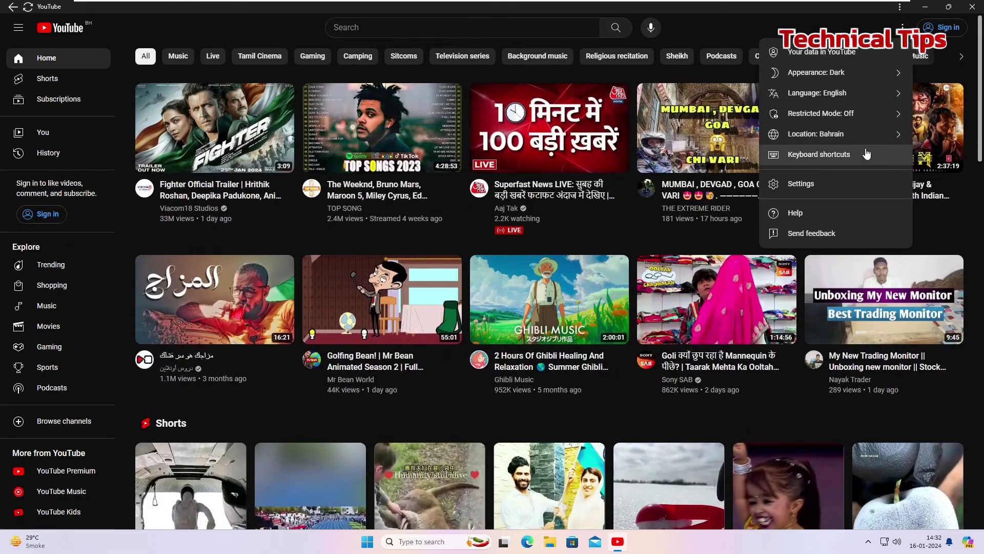
click(875, 137)
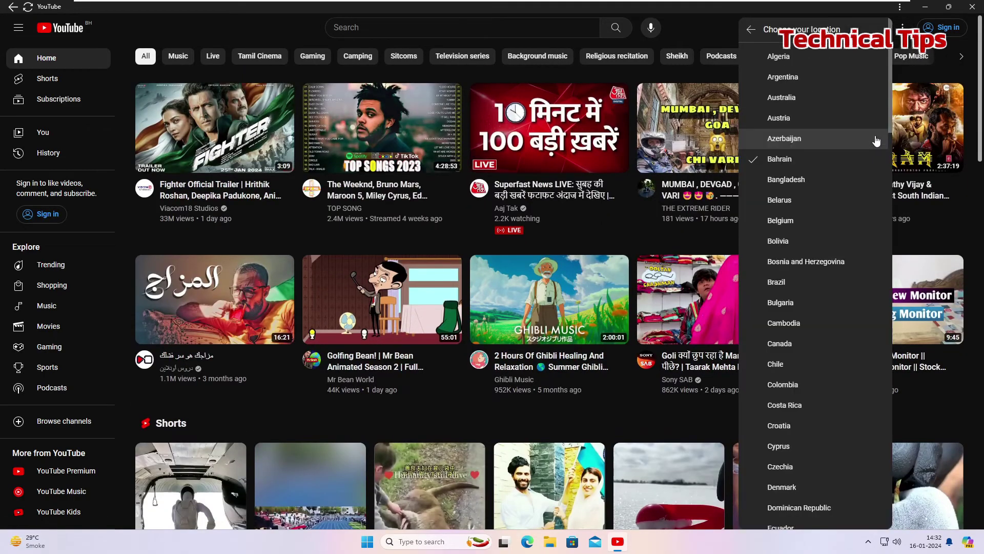
scroll(814, 327, down, 3)
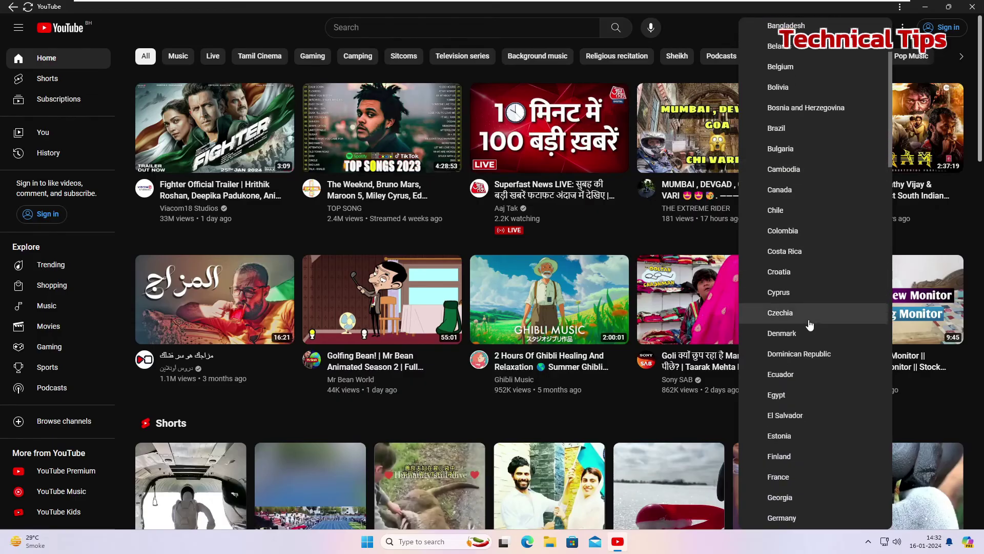
scroll(810, 325, down, 6)
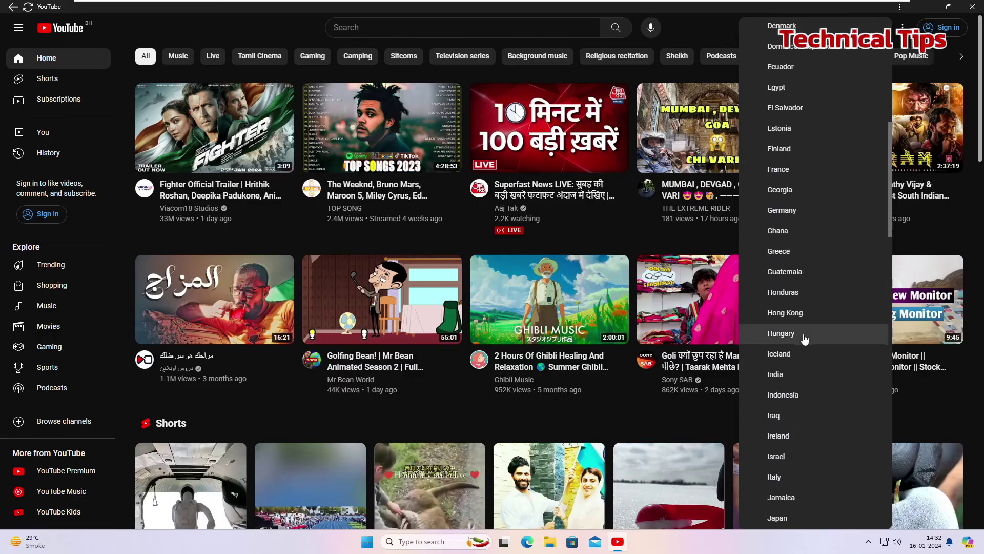
click(792, 372)
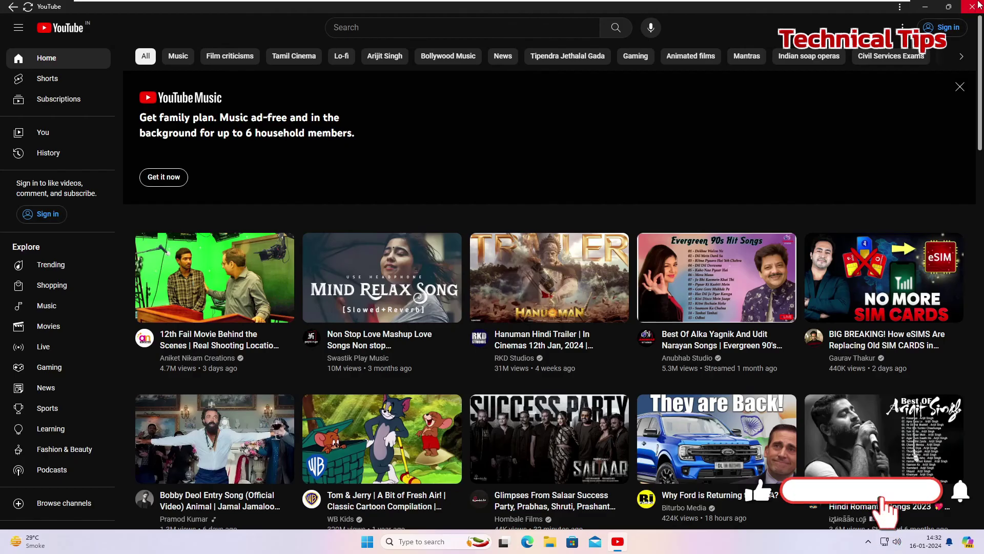
- Close the YouTube app window, leaving the Windows desktop visible
click(977, 6)
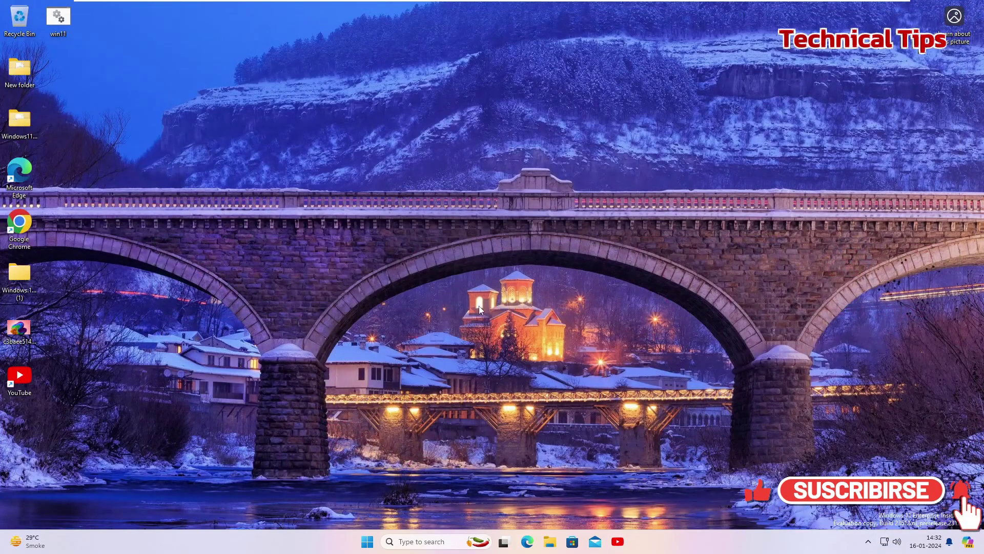